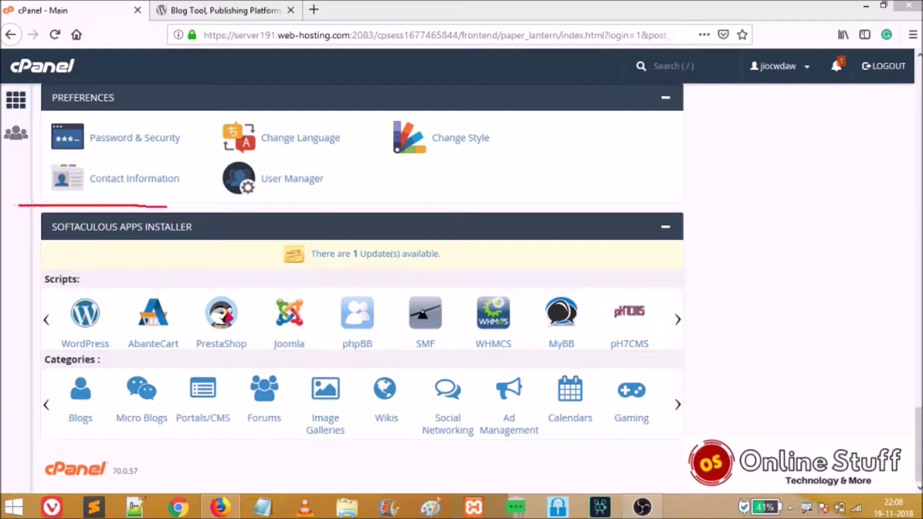
# - Mark the Softaculous Apps Installer section in red with an arrow pointing to WordPress
pyautogui.moveTo(17, 207)
pyautogui.mouseDown()
pyautogui.moveTo(19, 230)
pyautogui.moveTo(58, 259)
pyautogui.moveTo(224, 258)
pyautogui.mouseUp()
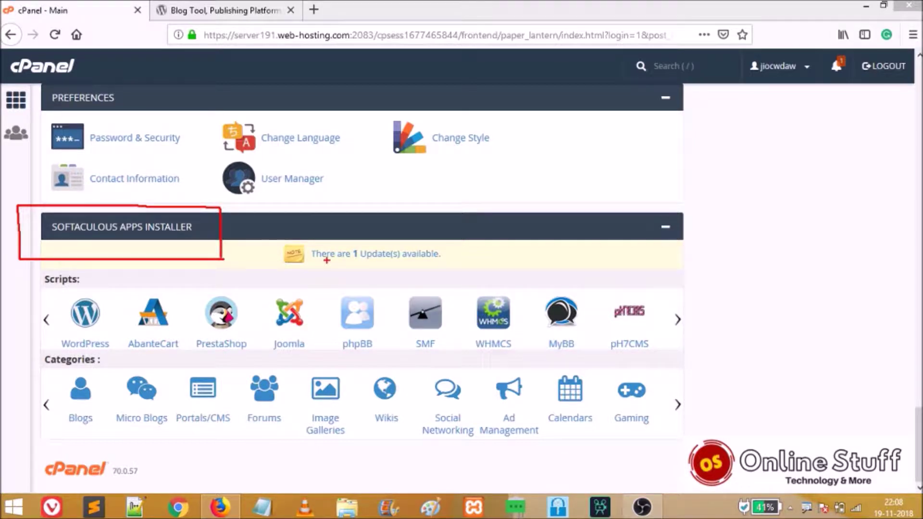
pyautogui.moveTo(261, 239)
pyautogui.mouseDown()
pyautogui.moveTo(112, 306)
pyautogui.moveTo(116, 295)
pyautogui.mouseUp()
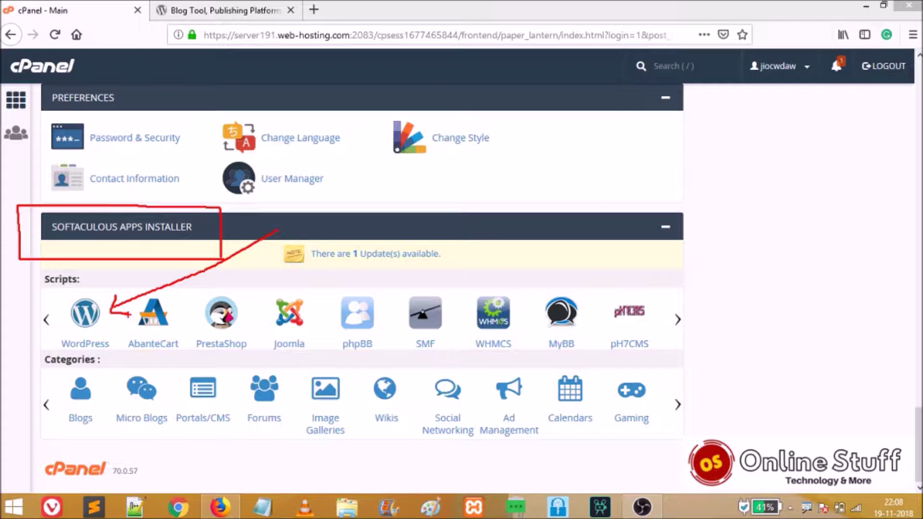
pyautogui.press('Escape')
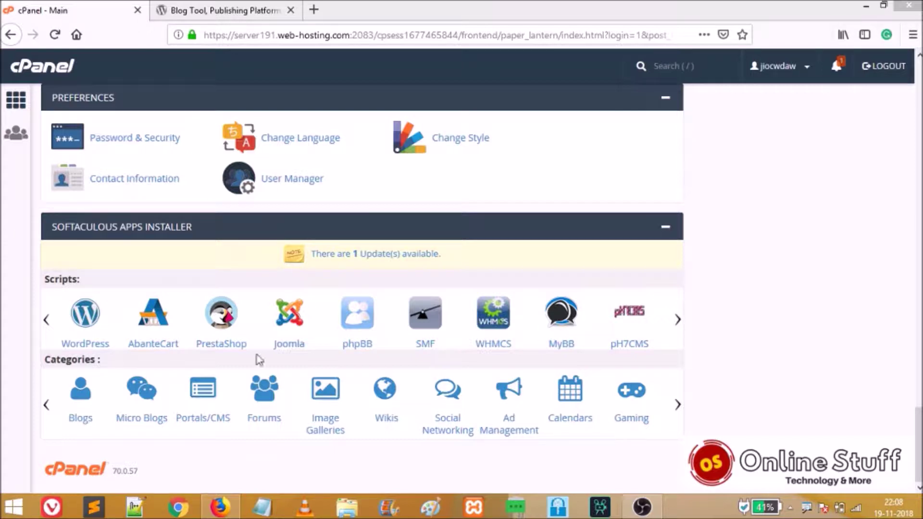
# - Open the WordPress overview page in Softaculous and highlight its 4.9.8 version number
pyautogui.click(85, 332)
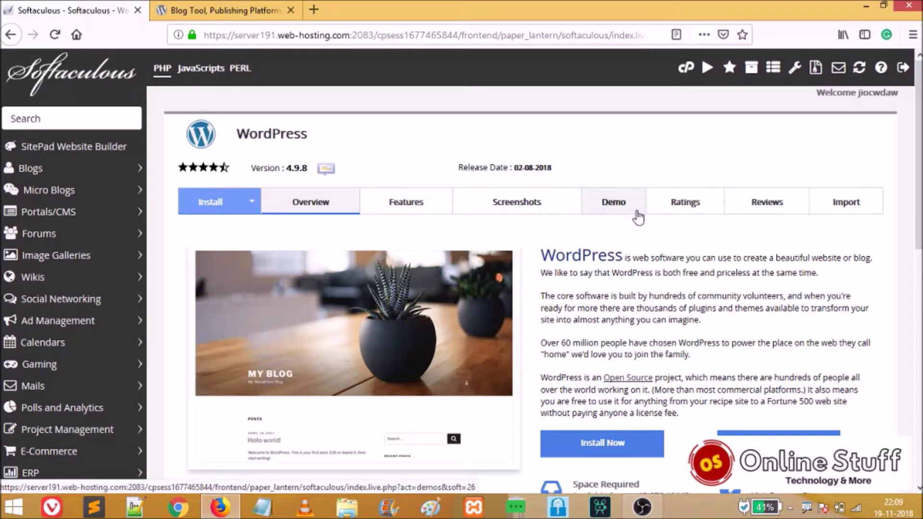
pyautogui.moveTo(249, 168); pyautogui.dragTo(310, 168)
pyautogui.click(404, 146)
# - Scroll down and mark the Install Now button where installation starts
pyautogui.scroll(-3, 405, 146)
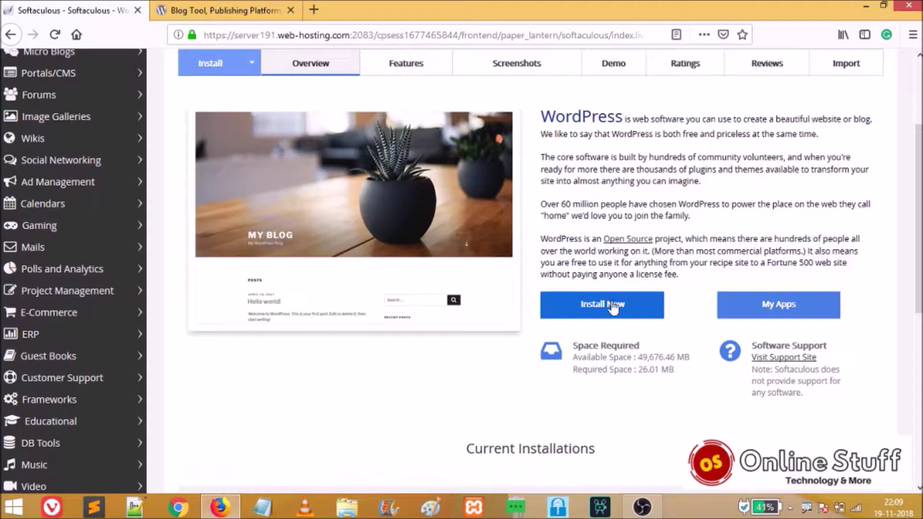
pyautogui.rightClick(807, 507)
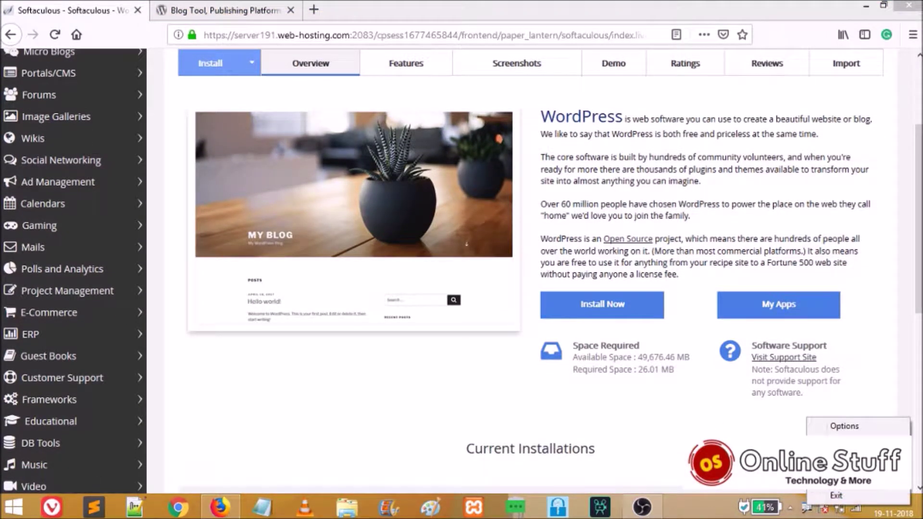
pyautogui.click(844, 467)
pyautogui.moveTo(523, 264)
pyautogui.mouseDown()
pyautogui.moveTo(524, 292)
pyautogui.moveTo(664, 329)
pyautogui.moveTo(674, 270)
pyautogui.moveTo(532, 275)
pyautogui.mouseUp()
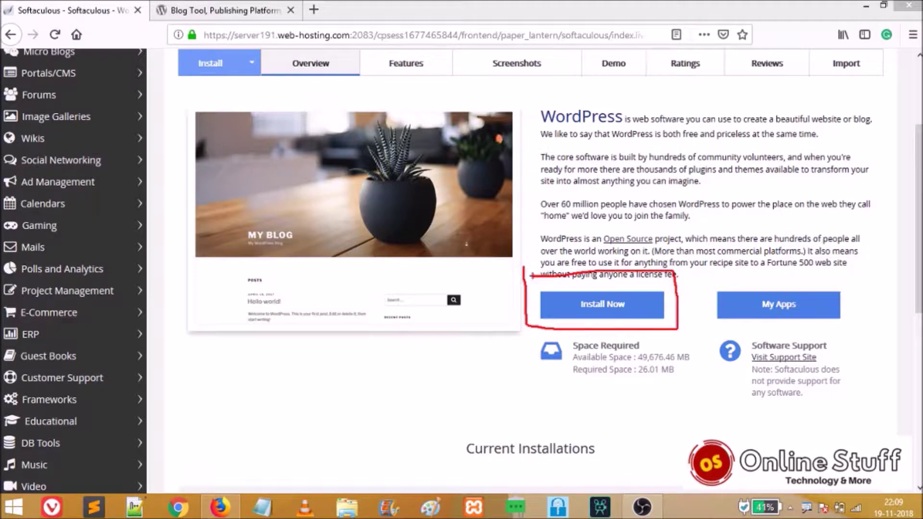
pyautogui.press('Escape')
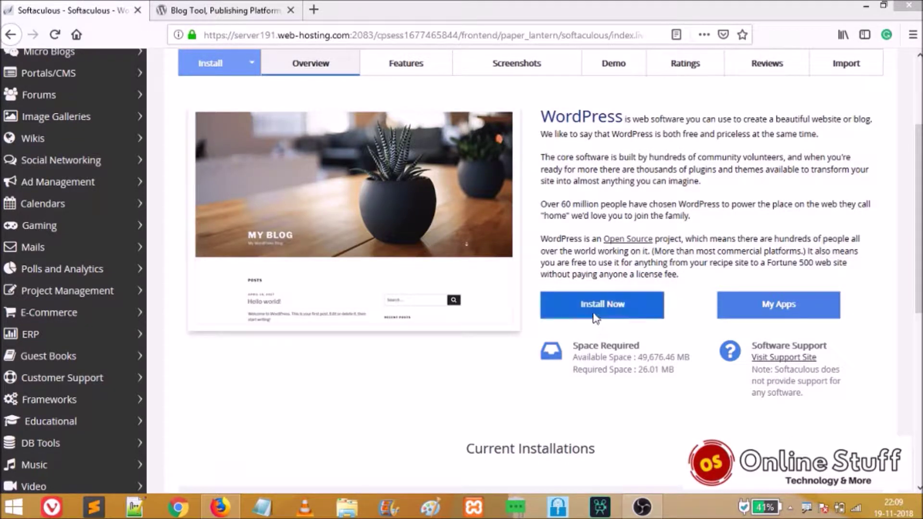
pyautogui.click(596, 318)
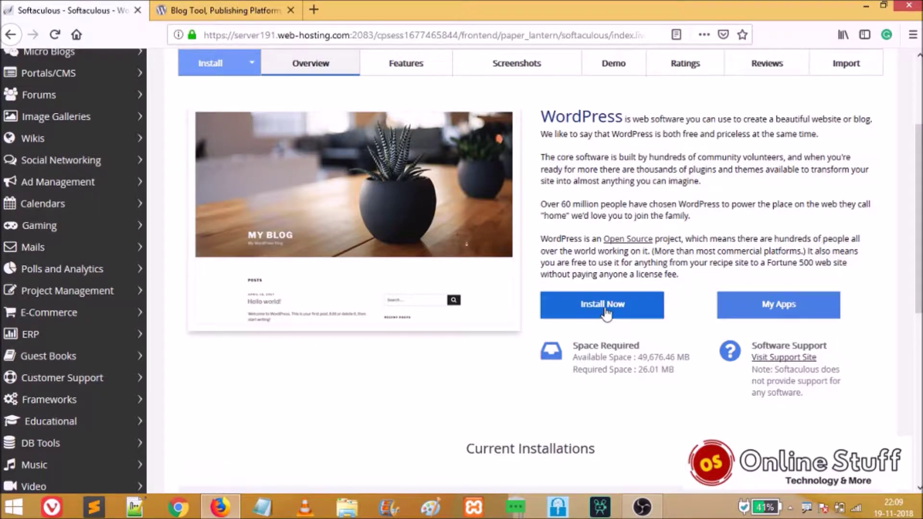
# - Open the WordPress install form and mark the Choose Protocol setting in red
pyautogui.click(603, 308)
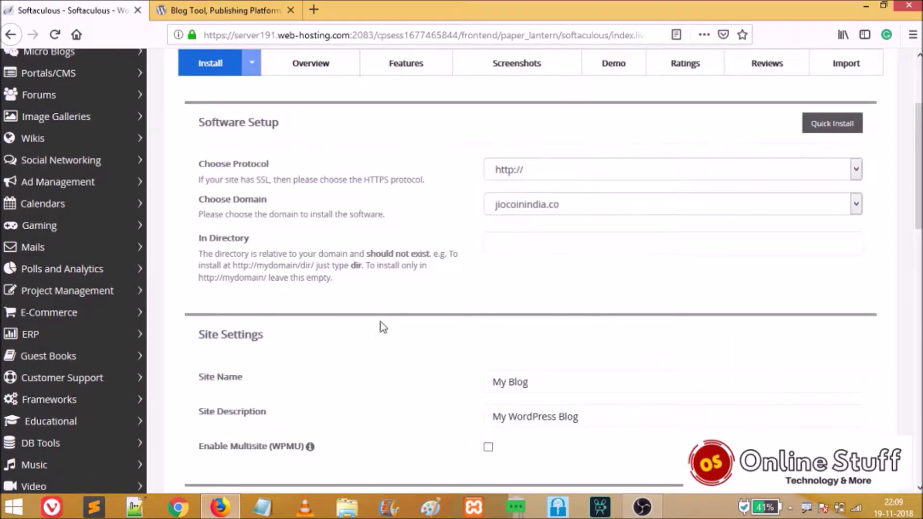
pyautogui.scroll(3, 382, 317)
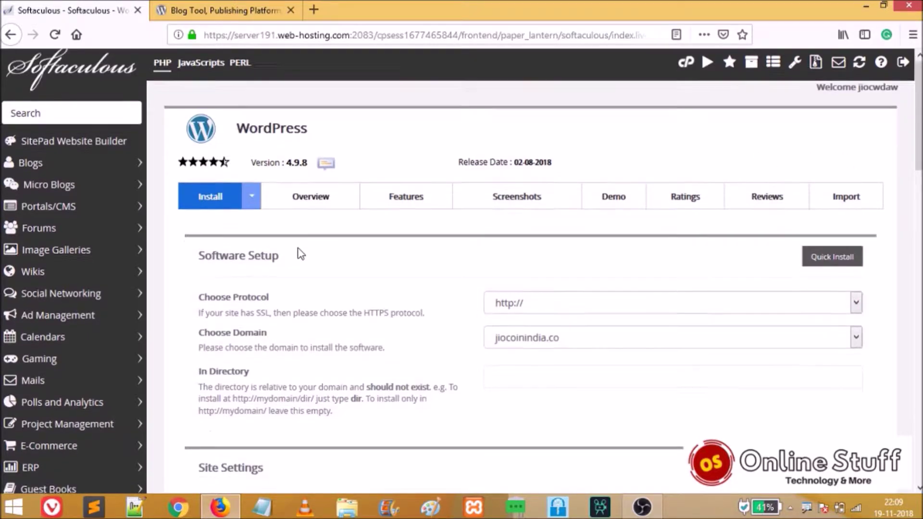
pyautogui.scroll(-3, 300, 250)
pyautogui.rightClick(806, 507)
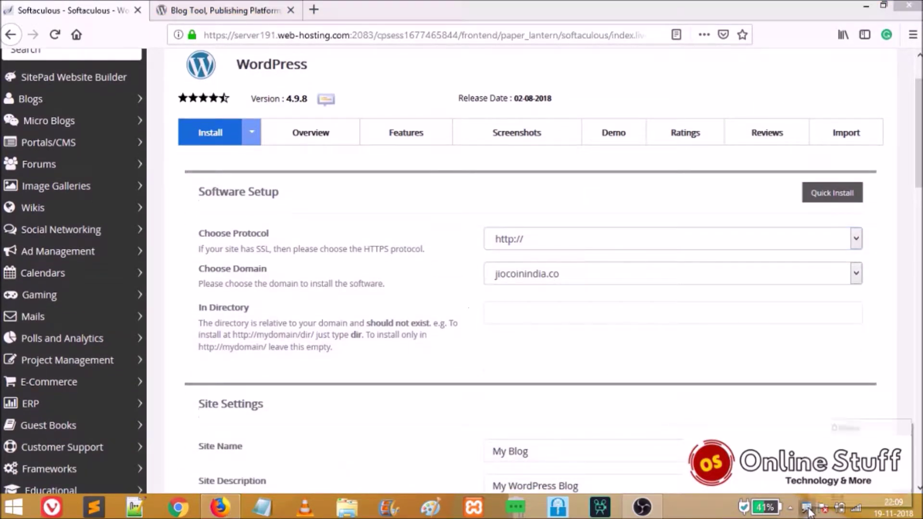
pyautogui.click(839, 462)
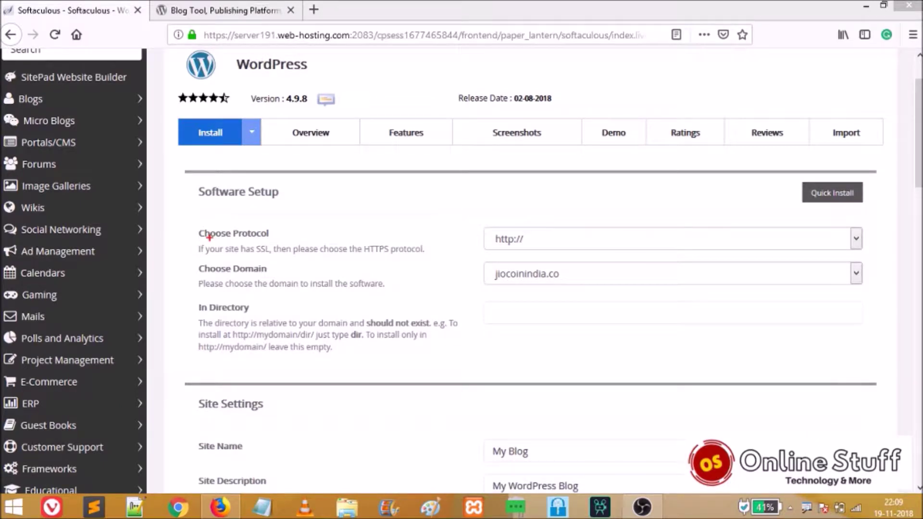
pyautogui.moveTo(187, 218); pyautogui.dragTo(215, 231)
pyautogui.press('Escape')
pyautogui.click(621, 240)
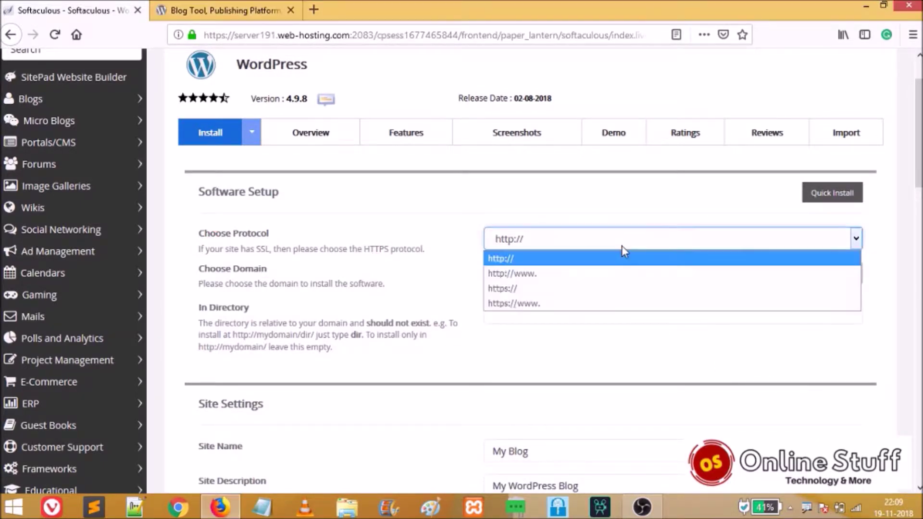
pyautogui.click(575, 307)
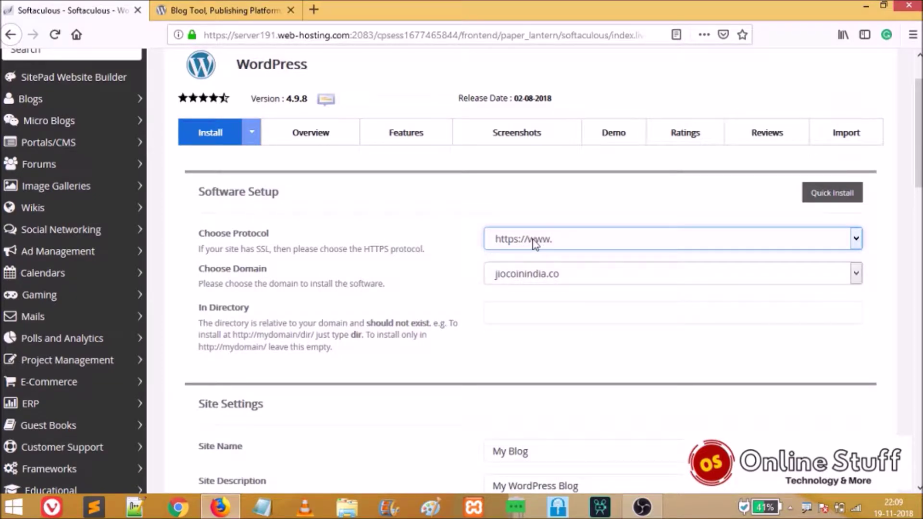
pyautogui.click(572, 239)
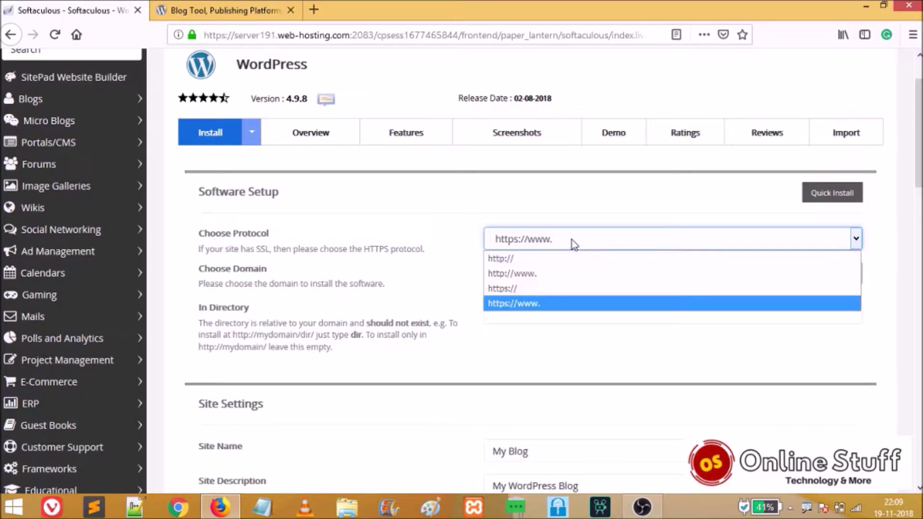
pyautogui.click(538, 274)
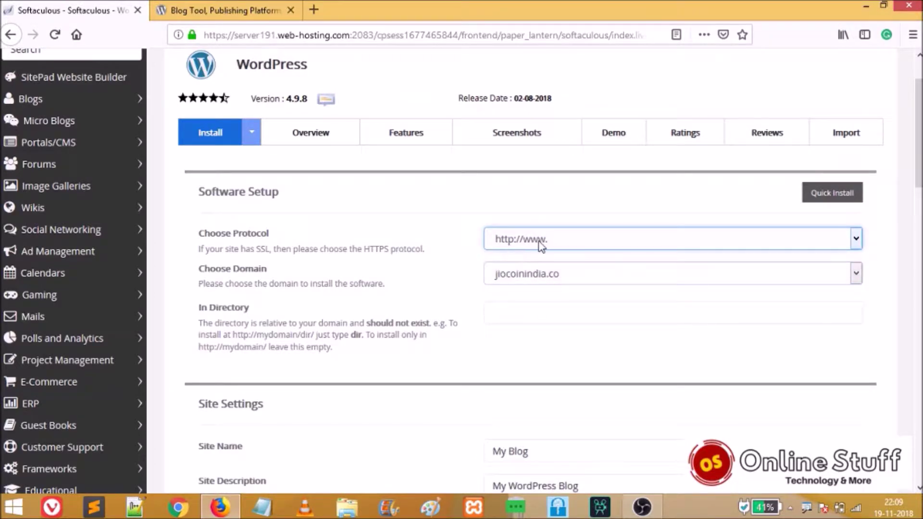
pyautogui.click(596, 245)
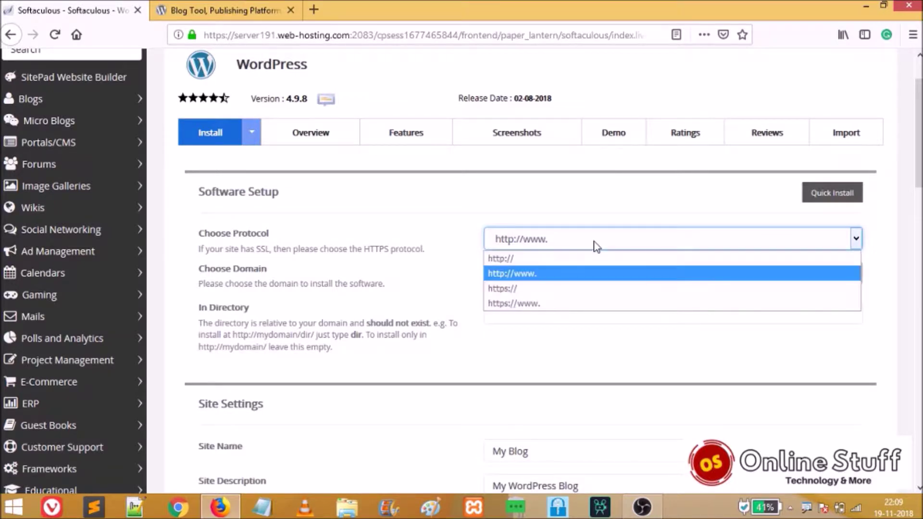
pyautogui.click(567, 304)
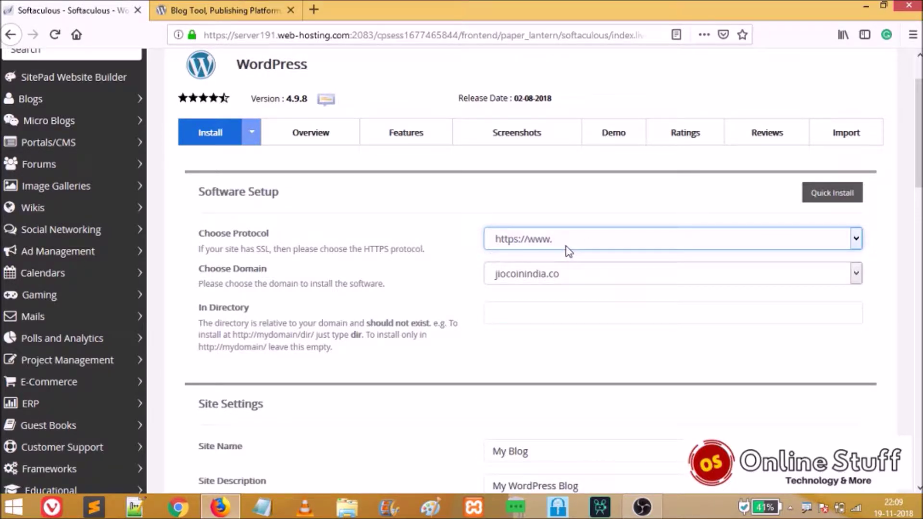
# - Circle Choose Domain and select technistuff.website as the install domain
pyautogui.rightClick(805, 508)
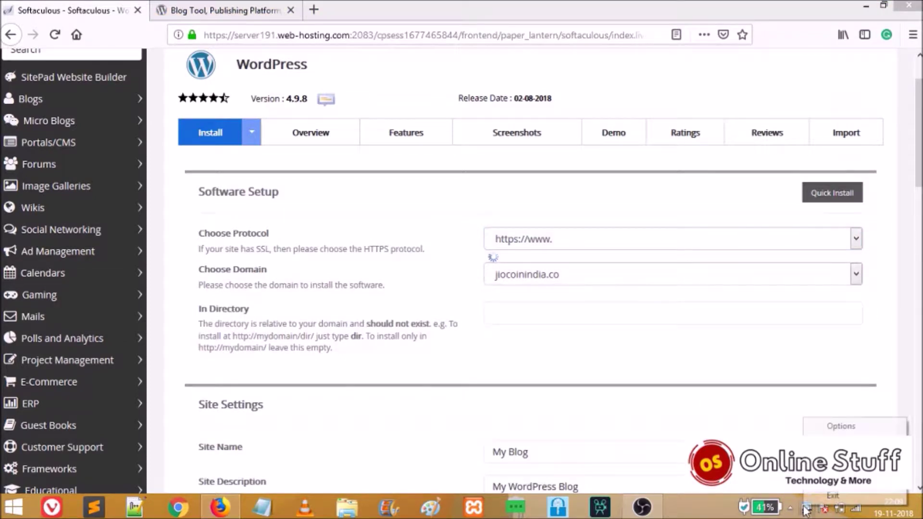
pyautogui.press('Escape')
pyautogui.moveTo(190, 290)
pyautogui.mouseDown()
pyautogui.moveTo(192, 312)
pyautogui.moveTo(301, 329)
pyautogui.moveTo(237, 298)
pyautogui.mouseUp()
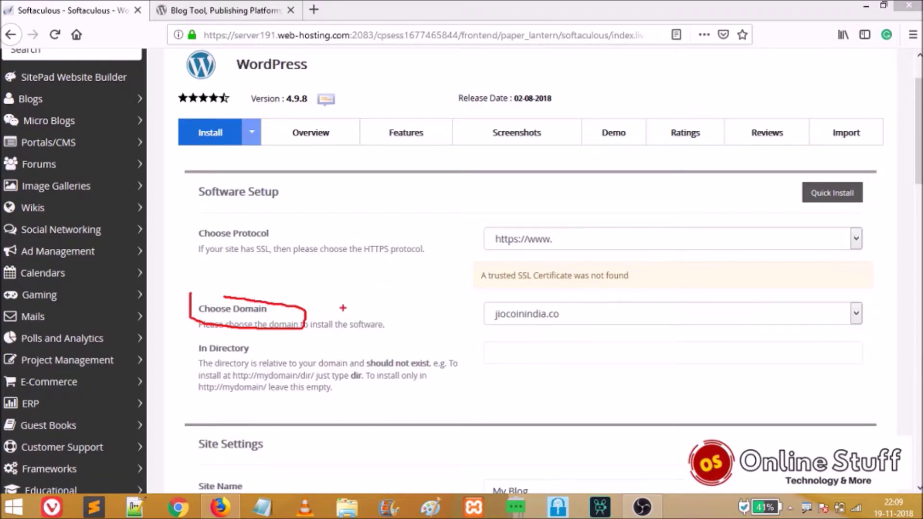
pyautogui.press('Escape')
pyautogui.click(630, 317)
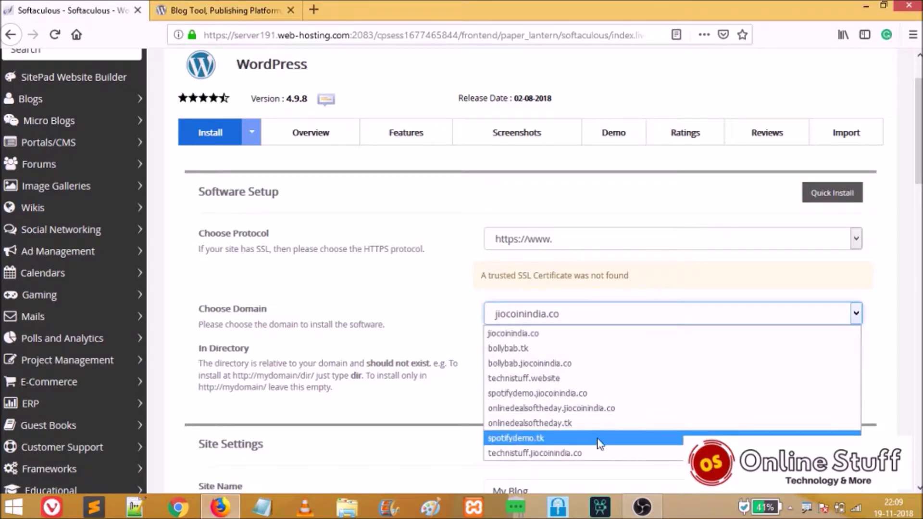
pyautogui.click(575, 379)
pyautogui.click(406, 307)
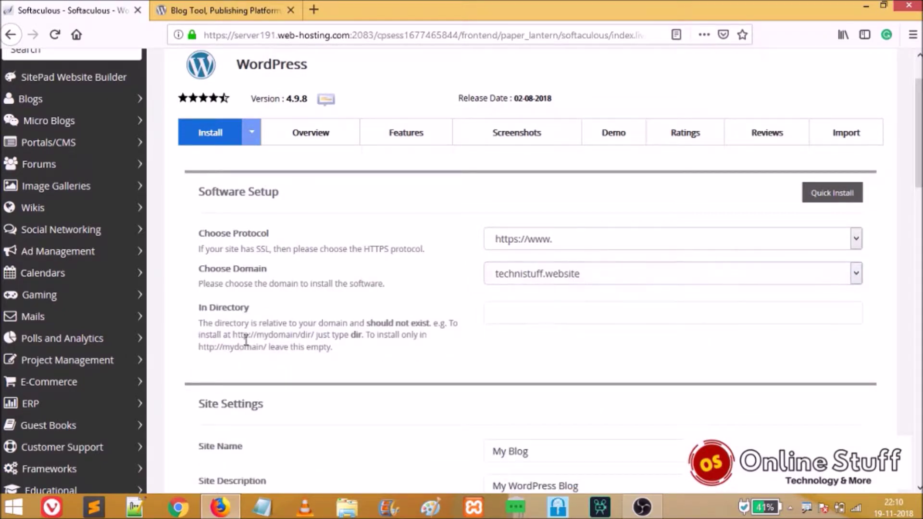
# - Circle the In Directory setting and draw an arrow to its directory field
pyautogui.scroll(-2, 262, 334)
pyautogui.scroll(-2, 262, 334)
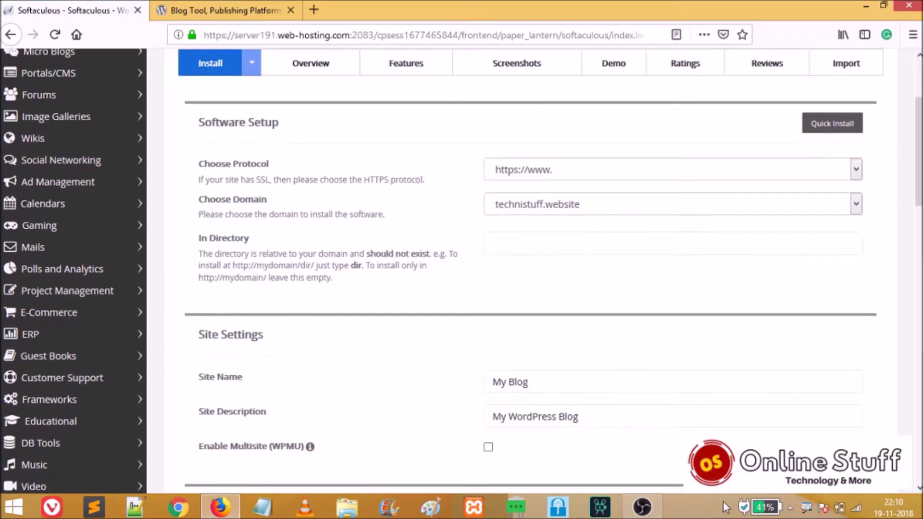
pyautogui.rightClick(808, 508)
pyautogui.click(840, 496)
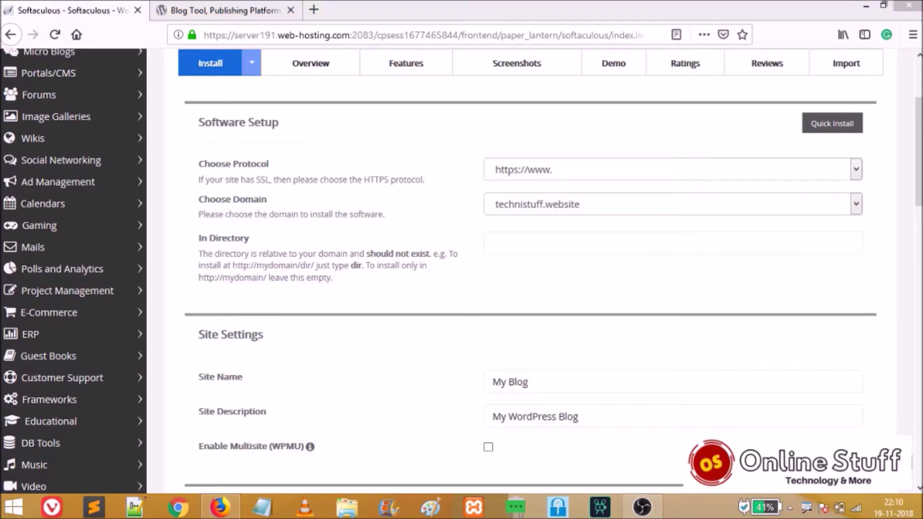
pyautogui.moveTo(184, 221)
pyautogui.mouseDown()
pyautogui.moveTo(184, 239)
pyautogui.moveTo(268, 230)
pyautogui.moveTo(185, 224)
pyautogui.mouseUp()
pyautogui.moveTo(433, 233); pyautogui.dragTo(477, 245)
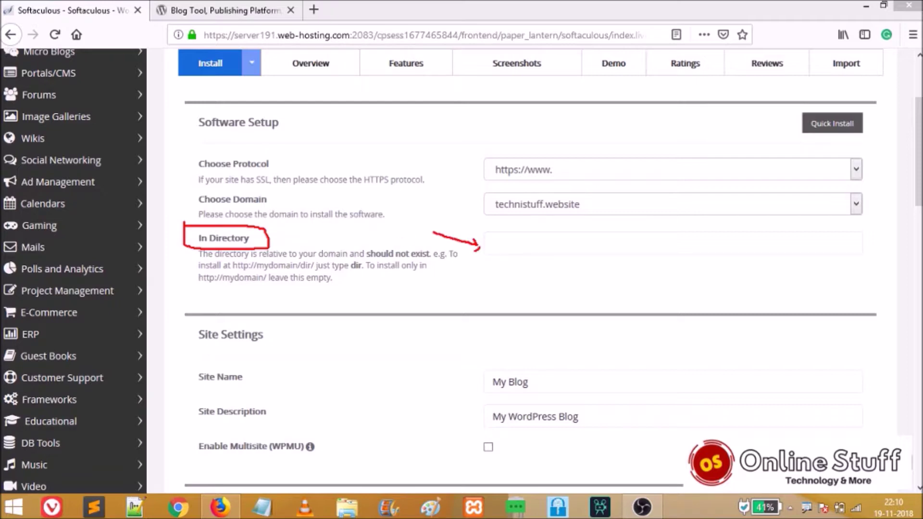
pyautogui.press('Escape')
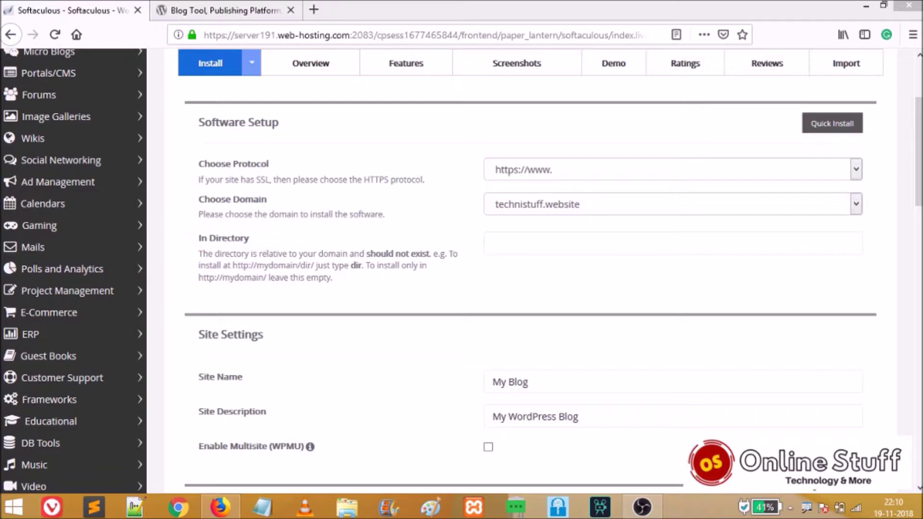
# - Replace the site name My Blog with TechniStuff
pyautogui.scroll(-5, 555, 327)
pyautogui.click(534, 175)
pyautogui.moveTo(534, 174); pyautogui.dragTo(492, 173)
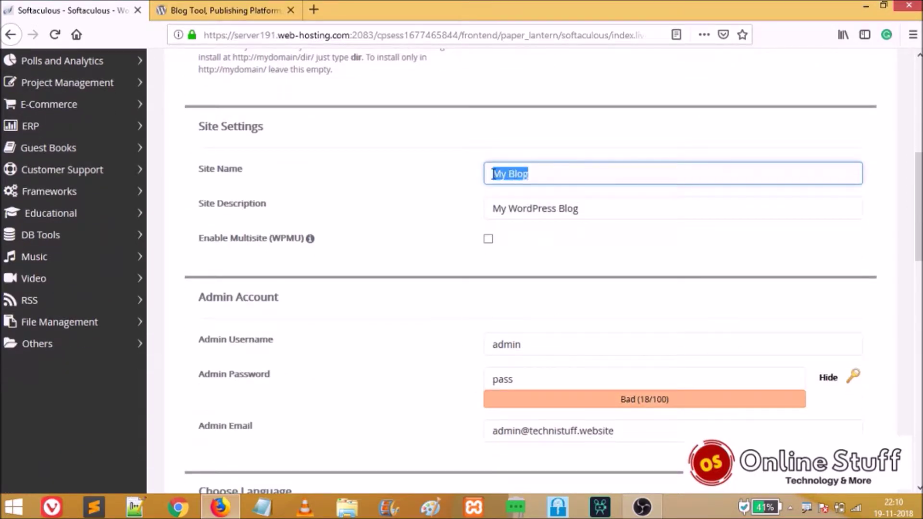
pyautogui.press('capslock')
pyautogui.write('T')
pyautogui.press('capslock')
pyautogui.write('ech')
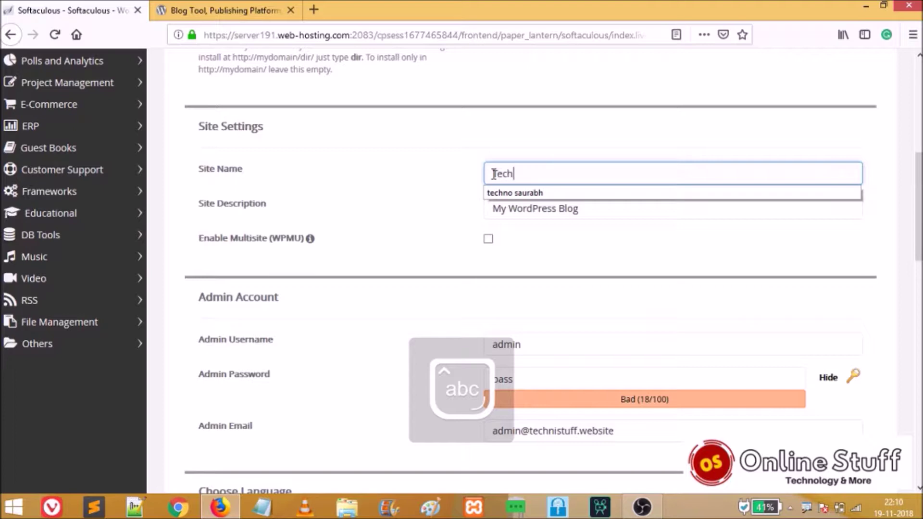
pyautogui.write('ni')
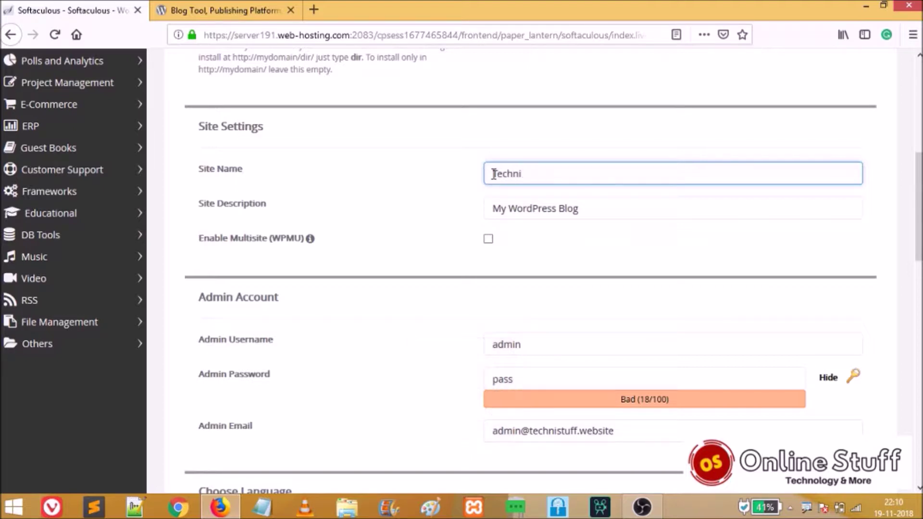
pyautogui.press('capslock')
pyautogui.write('S')
pyautogui.press('capslock')
pyautogui.write('tuff')
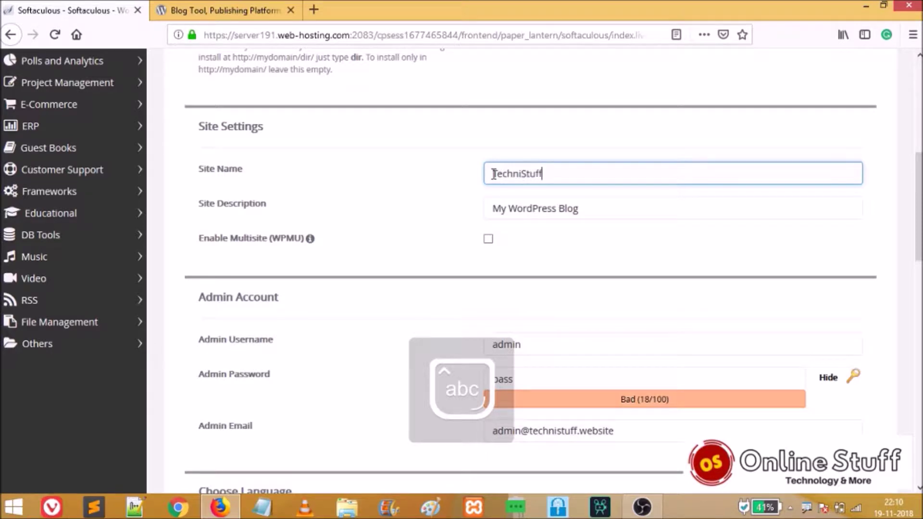
# - Select the site description but leave it as My WordPress Blog
pyautogui.click(213, 212)
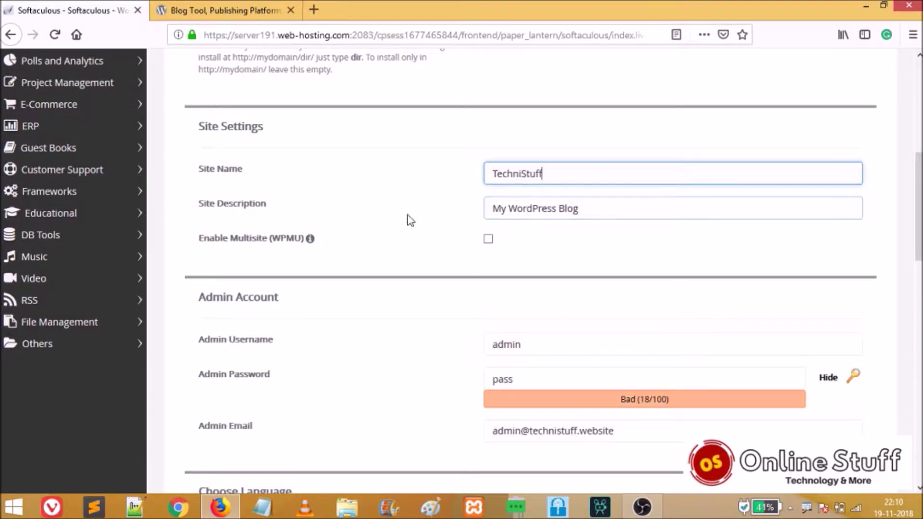
pyautogui.moveTo(486, 207); pyautogui.dragTo(607, 206)
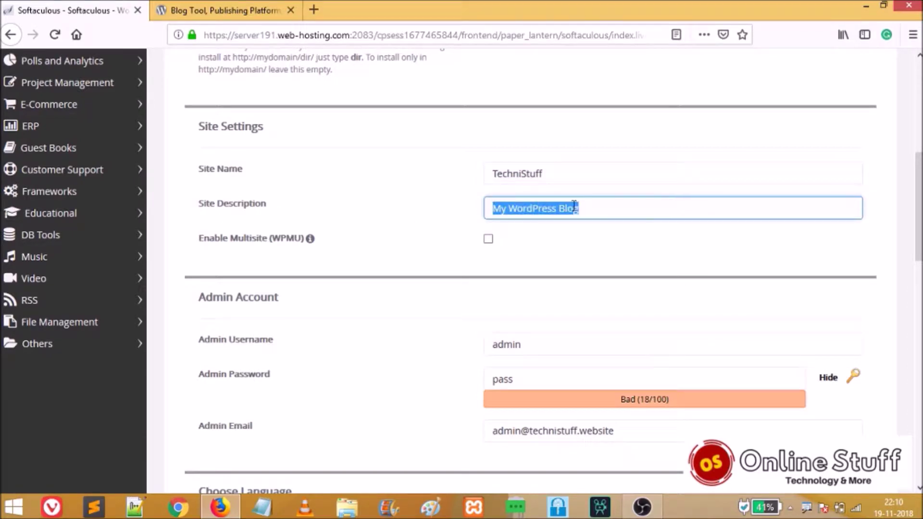
pyautogui.click(394, 200)
# - Annotate the admin account fields on the install form
pyautogui.scroll(-4, 394, 205)
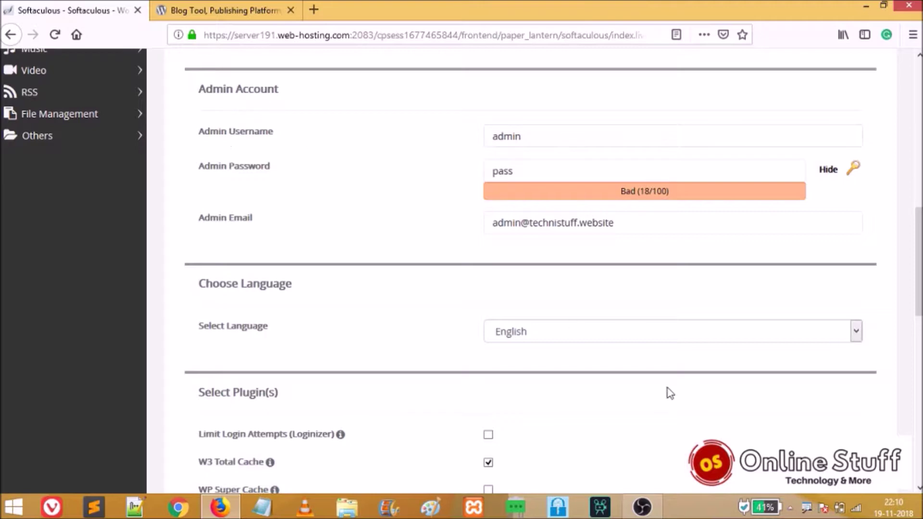
pyautogui.rightClick(808, 506)
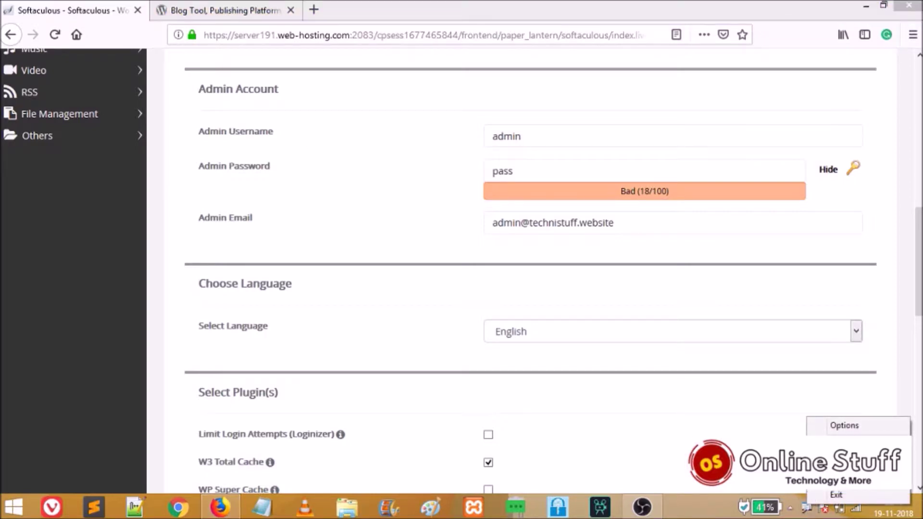
pyautogui.click(845, 461)
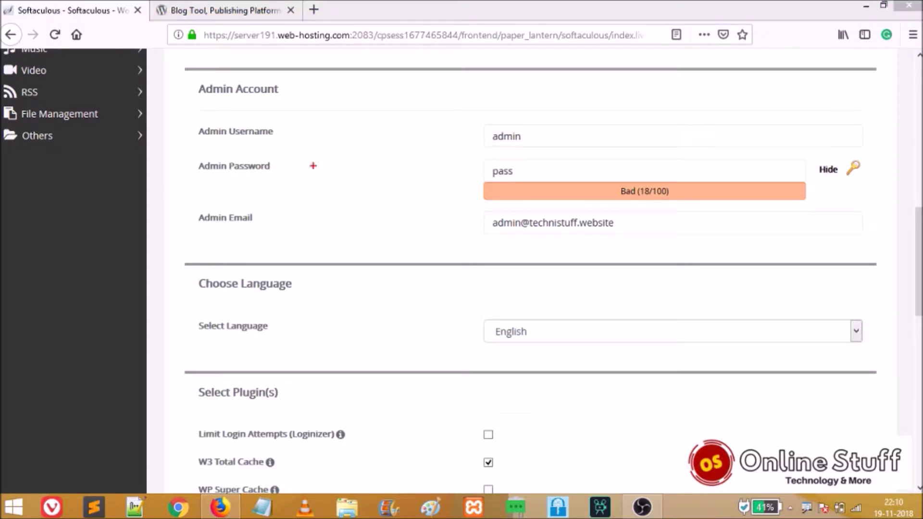
pyautogui.moveTo(281, 131); pyautogui.dragTo(462, 134)
pyautogui.moveTo(286, 167); pyautogui.dragTo(470, 169)
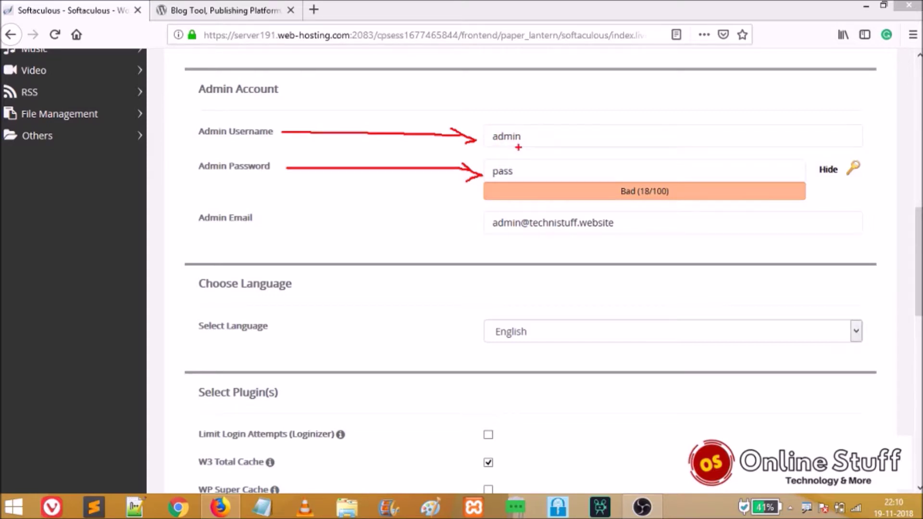
# - Edit the admin username, then revert it so it stays admin
pyautogui.moveTo(535, 144); pyautogui.dragTo(481, 141)
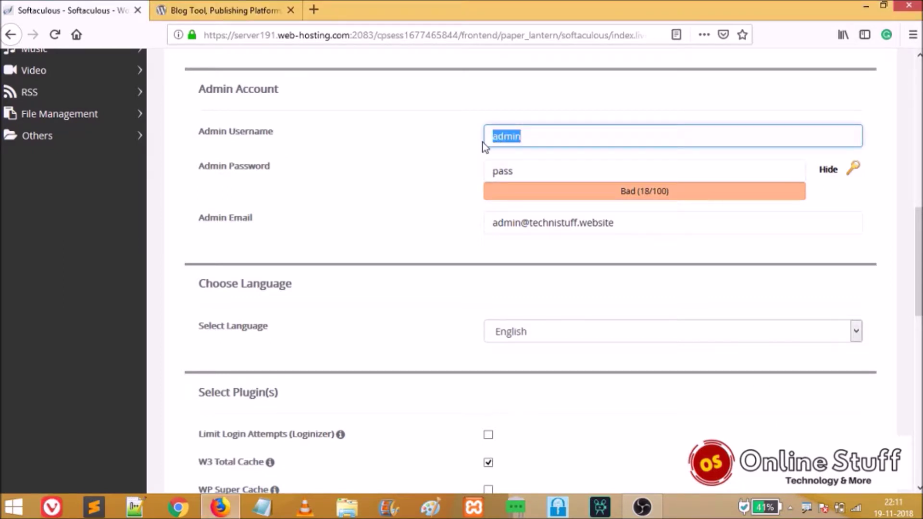
pyautogui.write('name')
pyautogui.press('BackSpace')
pyautogui.press('BackSpace')
pyautogui.press('BackSpace')
pyautogui.click(428, 189)
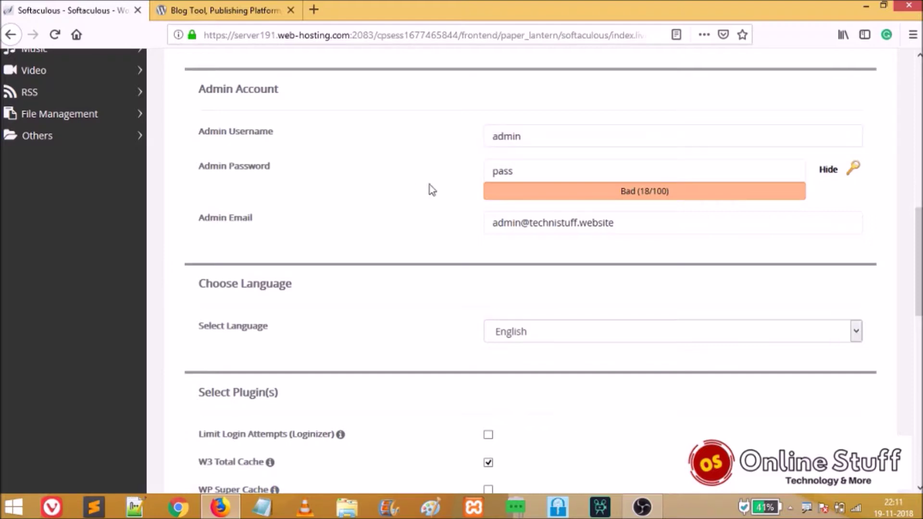
# - Generate a random strong admin password with the key icon
pyautogui.click(521, 170)
pyautogui.moveTo(521, 171); pyautogui.dragTo(490, 171)
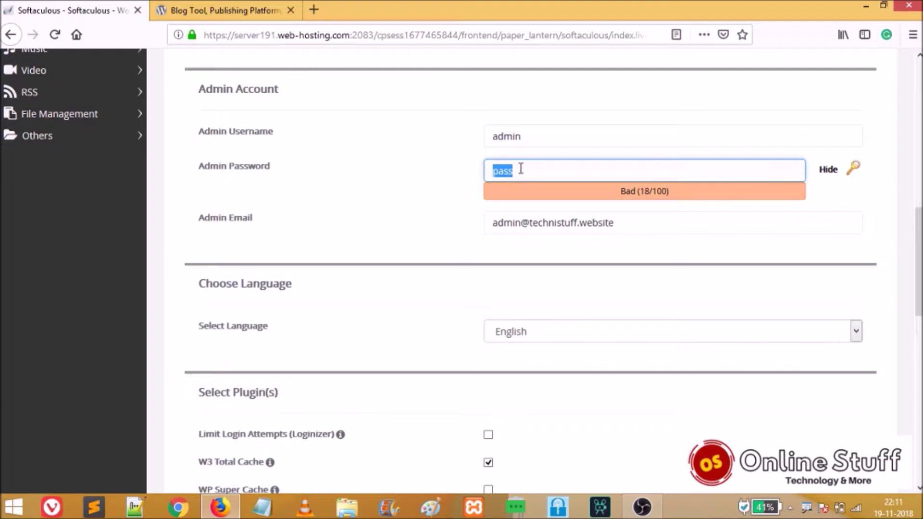
pyautogui.press('capslock')
pyautogui.write('C')
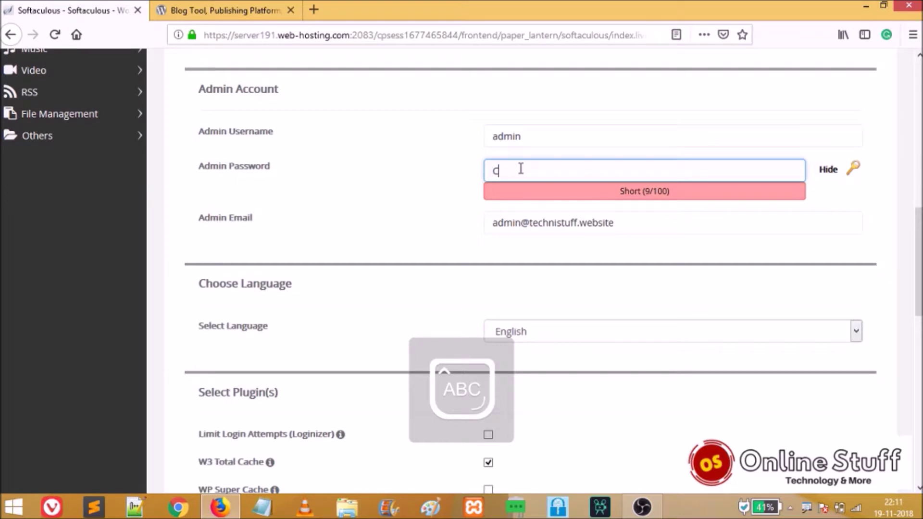
pyautogui.click(853, 167)
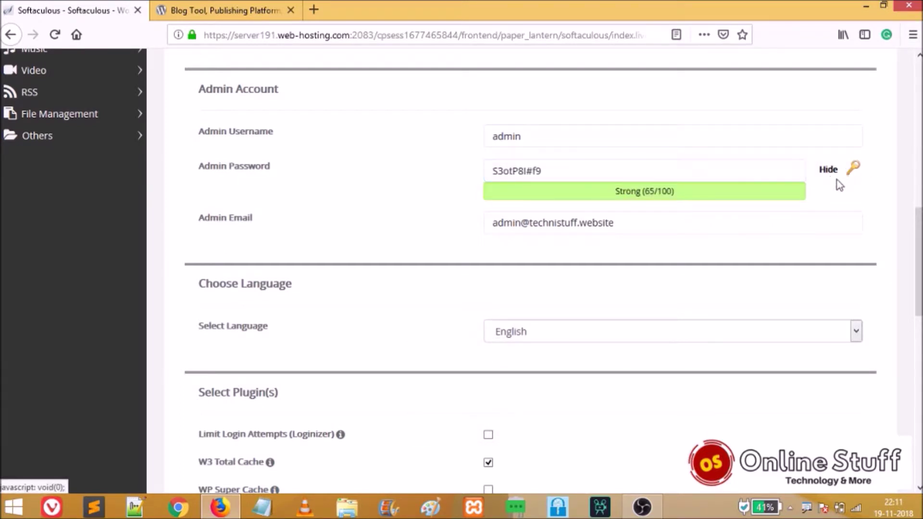
pyautogui.rightClick(806, 507)
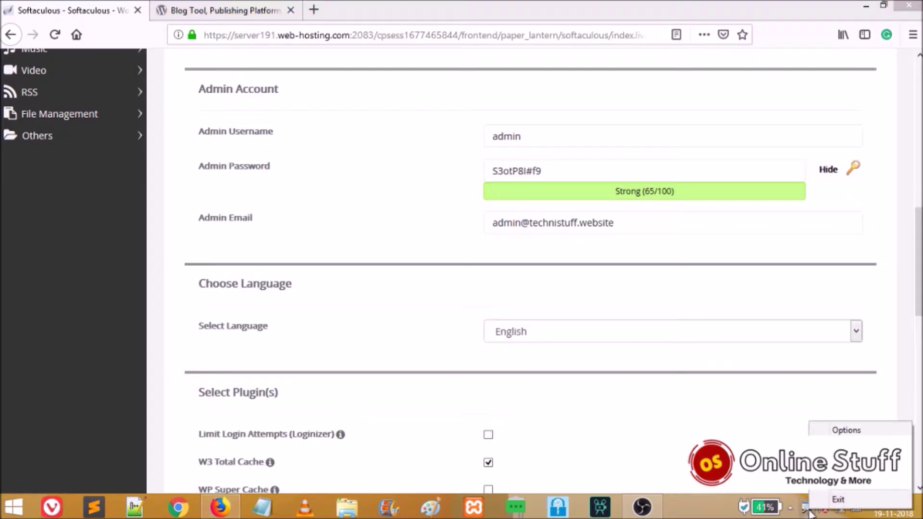
pyautogui.moveTo(819, 133); pyautogui.dragTo(835, 150)
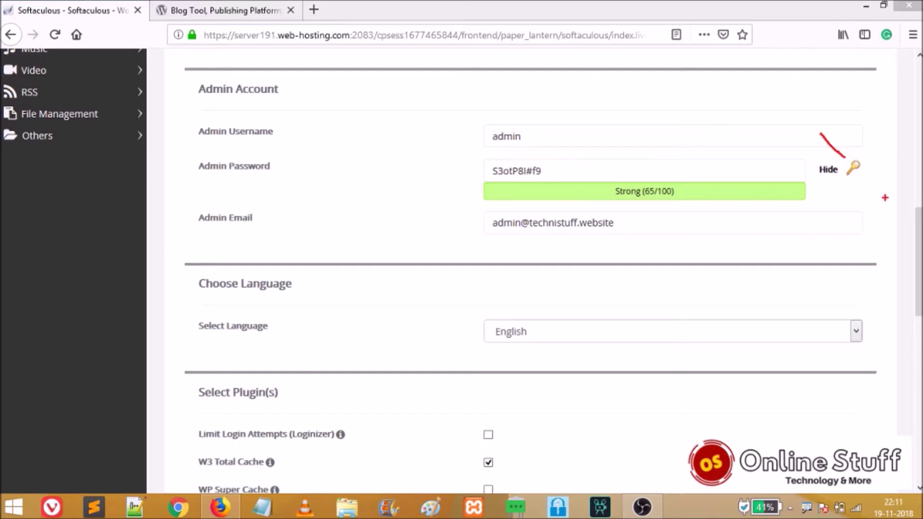
# - Replace the generated password with a custom one rated Strong (78/100) and select it
pyautogui.click(564, 178)
pyautogui.hotkey('ctrl', 'a')
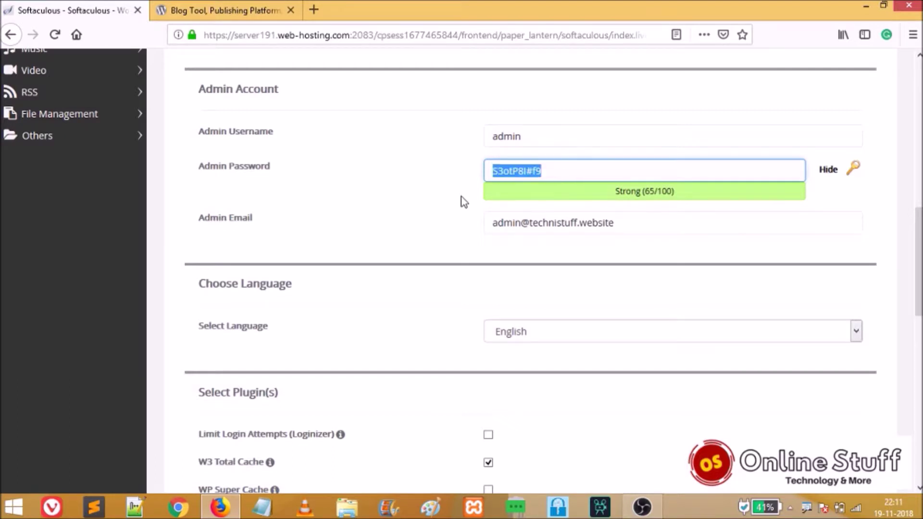
pyautogui.press('capslock')
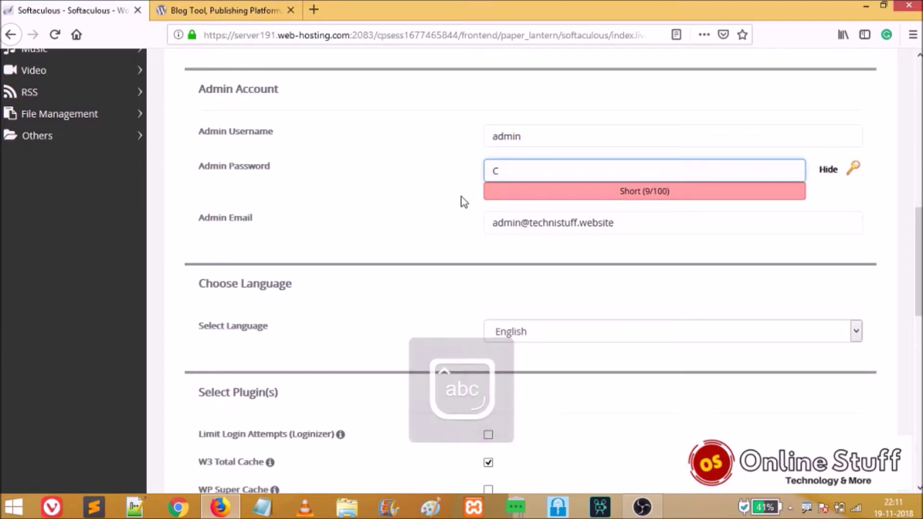
pyautogui.hotkey('ctrl', 'a')
pyautogui.hotkey('ctrl', 'c')
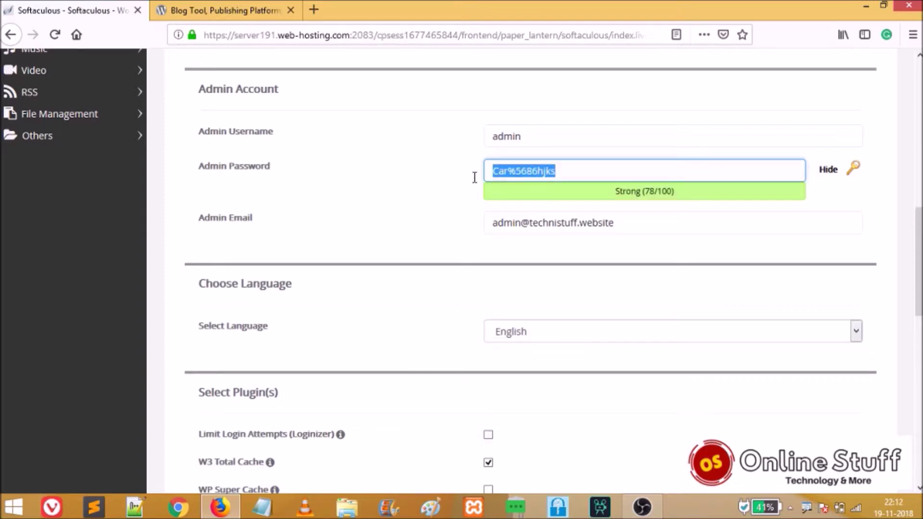
pyautogui.click(263, 507)
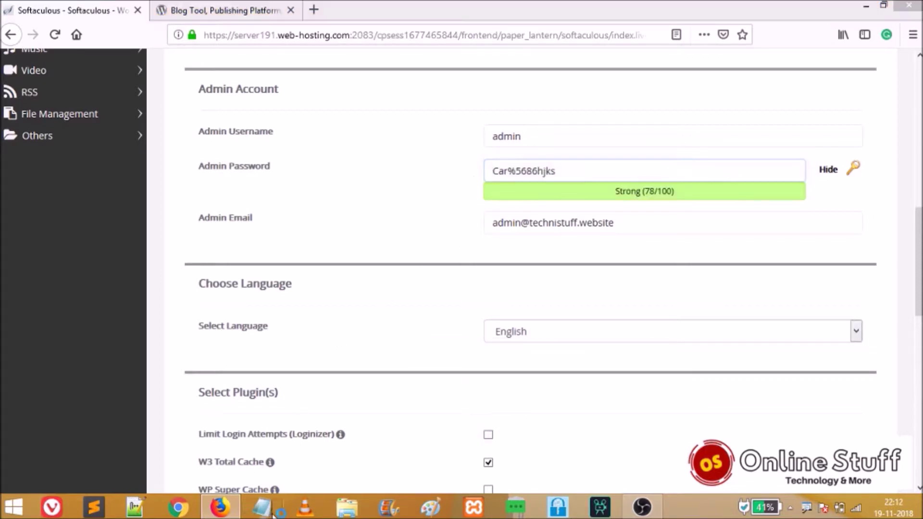
# - Paste the new admin password twice into an untitled Notepad note, cancelling the save
pyautogui.press('Return')
pyautogui.press('Return')
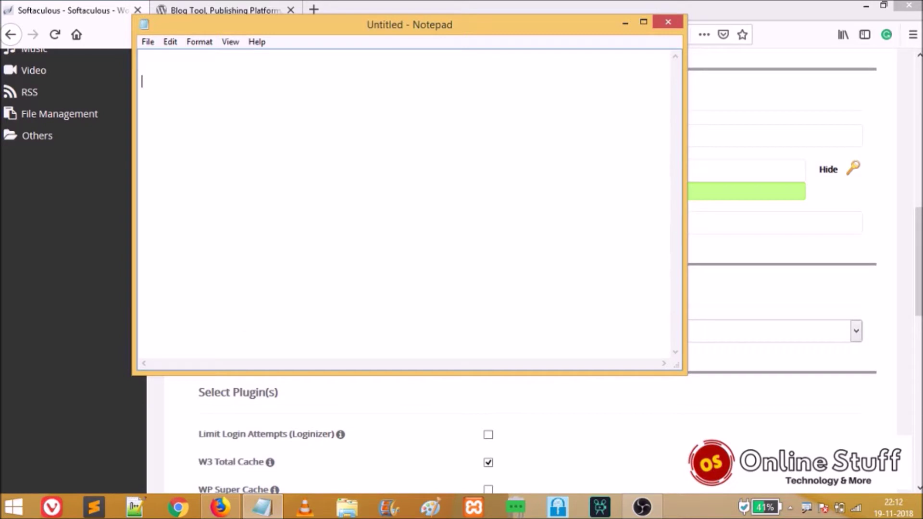
pyautogui.hotkey('ctrl', 'v')
pyautogui.press('Return')
pyautogui.press('Return')
pyautogui.hotkey('ctrl', 'v')
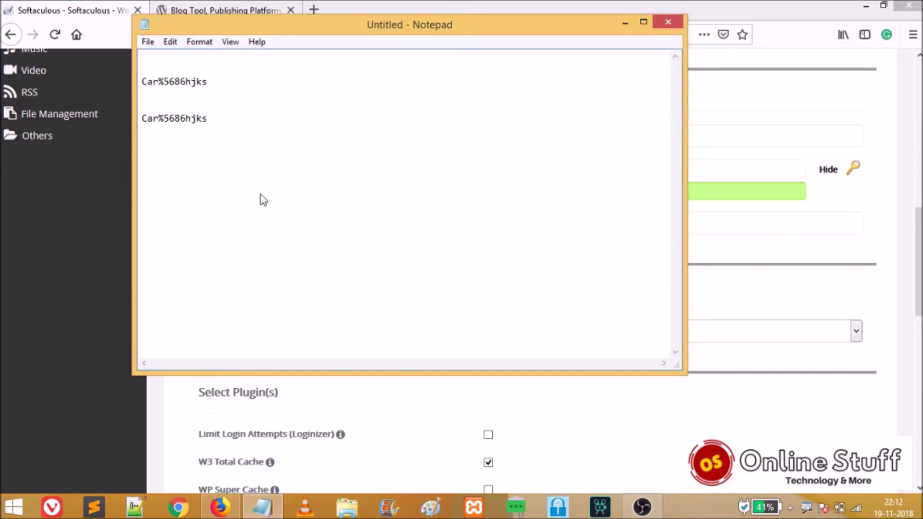
pyautogui.hotkey('ctrl', 's')
pyautogui.click(835, 57)
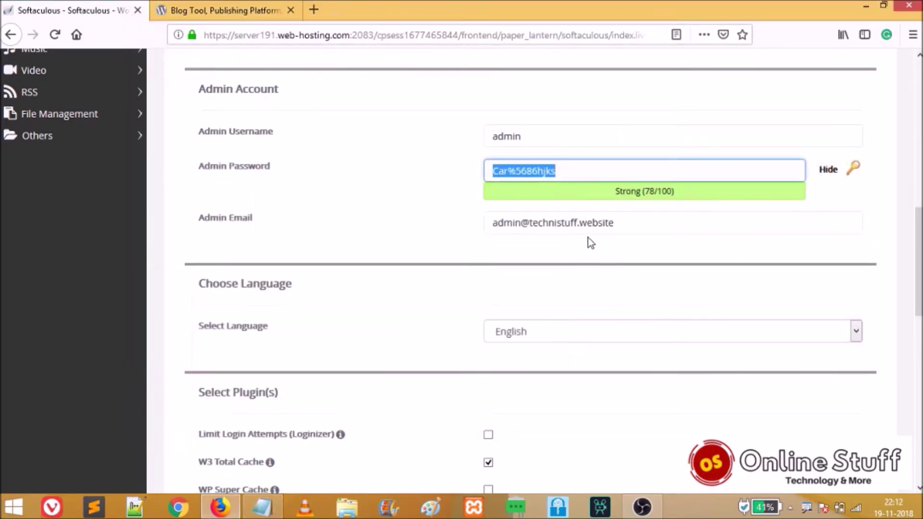
# - Highlight the Admin Email field on the install form with annotations
pyautogui.scroll(-3, 587, 239)
pyautogui.click(202, 86)
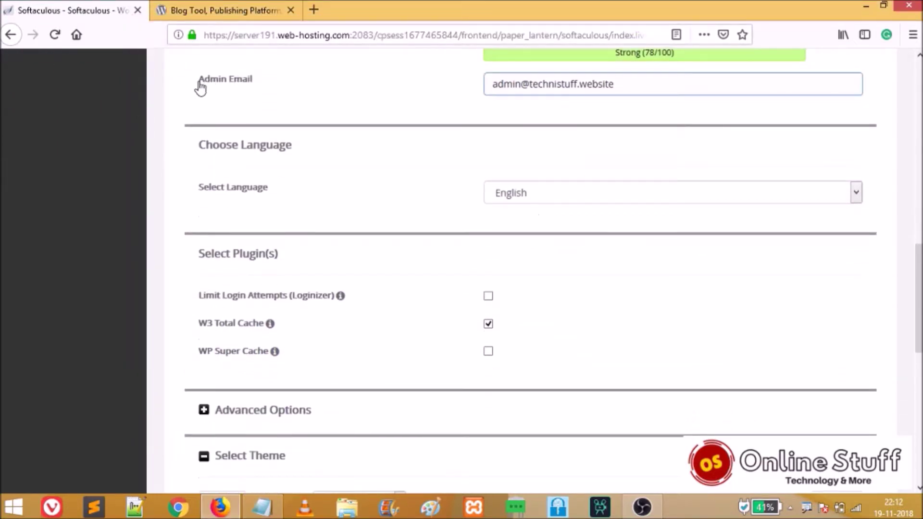
pyautogui.click(252, 88)
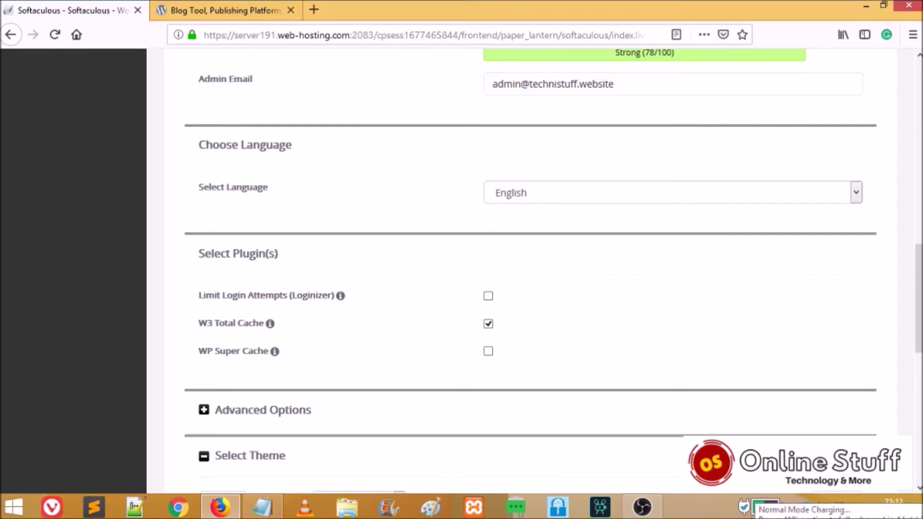
pyautogui.rightClick(808, 508)
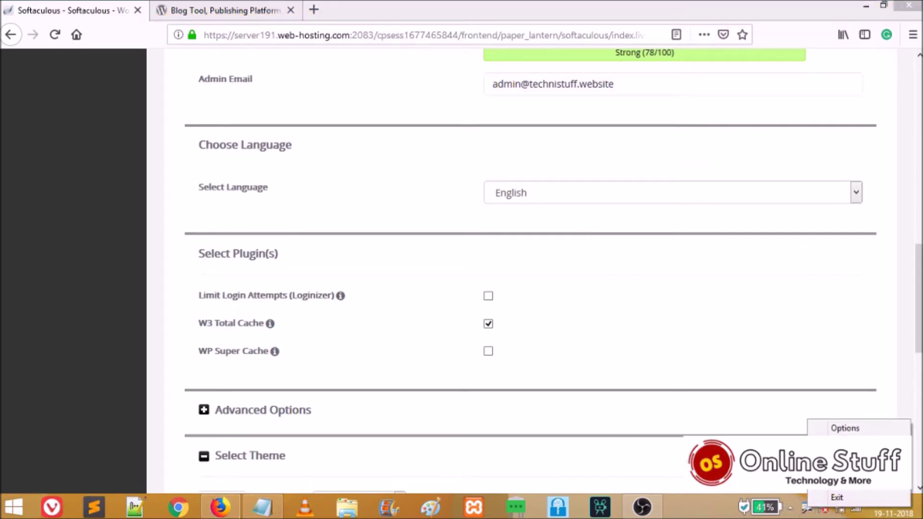
pyautogui.press('Escape')
pyautogui.moveTo(259, 80); pyautogui.dragTo(462, 86)
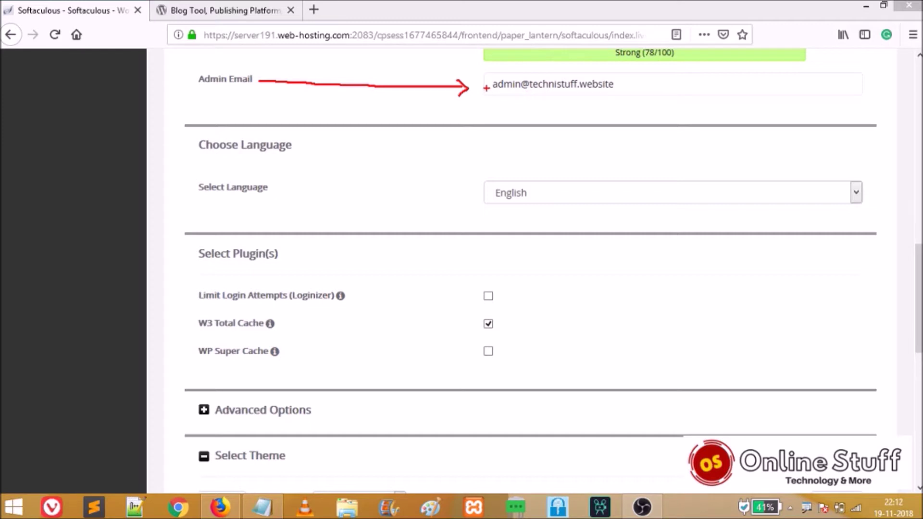
pyautogui.moveTo(478, 70)
pyautogui.mouseDown()
pyautogui.moveTo(610, 66)
pyautogui.moveTo(628, 96)
pyautogui.mouseUp()
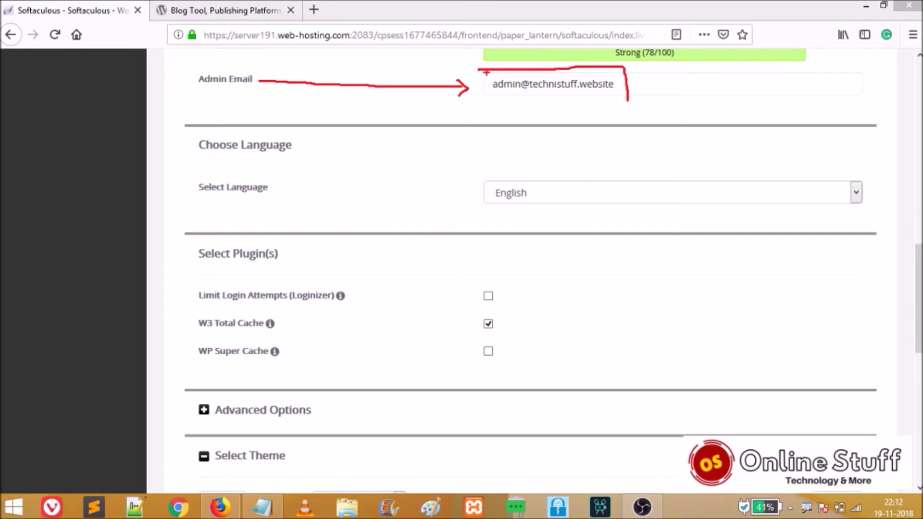
pyautogui.moveTo(476, 71)
pyautogui.mouseDown()
pyautogui.moveTo(503, 104)
pyautogui.moveTo(617, 105)
pyautogui.mouseUp()
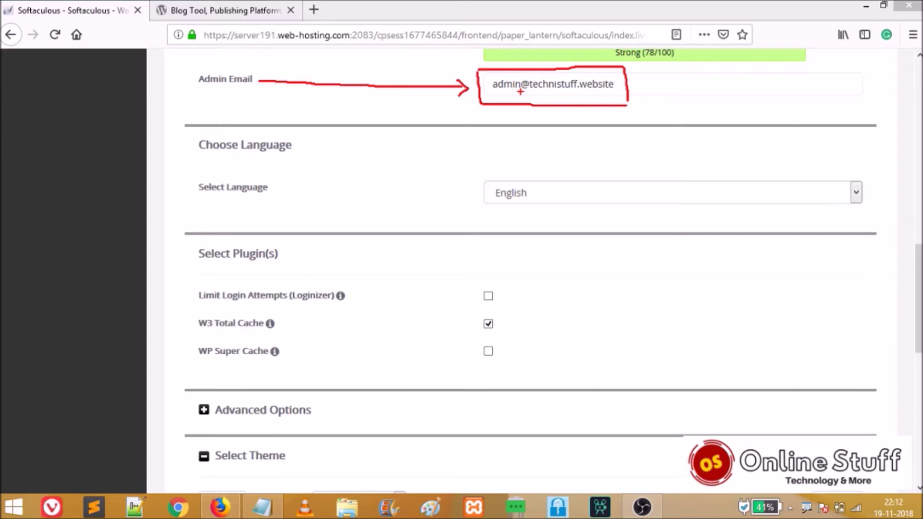
# - Replace the default admin email with the owner's personal Gmail address
pyautogui.moveTo(628, 87); pyautogui.dragTo(461, 88)
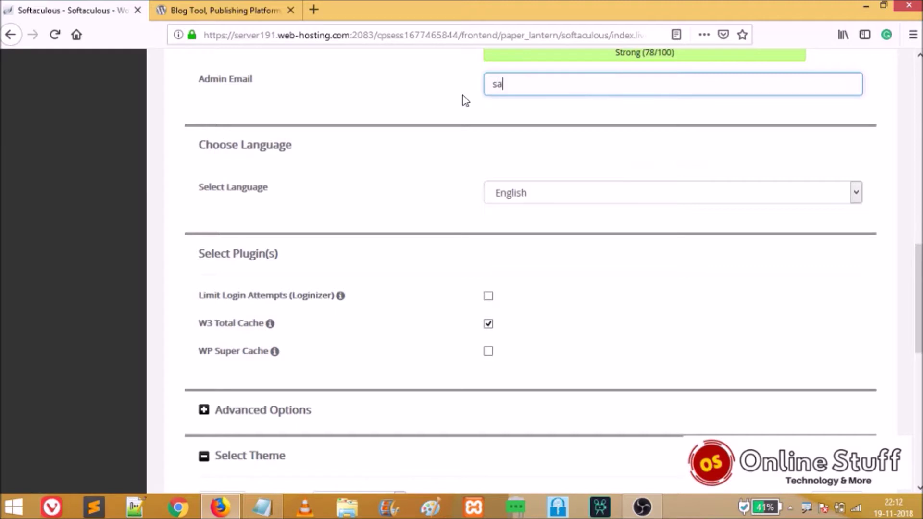
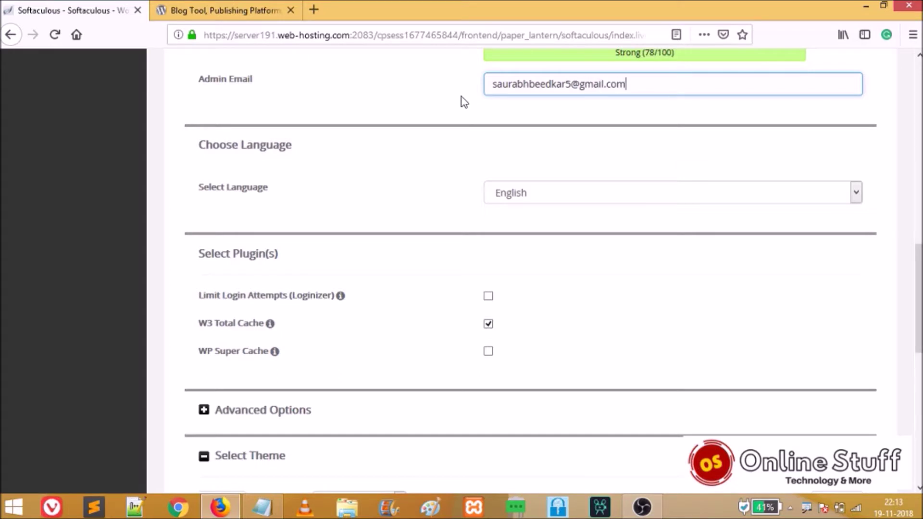
pyautogui.scroll(-1, 420, 203)
pyautogui.click(535, 130)
pyautogui.click(532, 127)
pyautogui.scroll(-2, 408, 158)
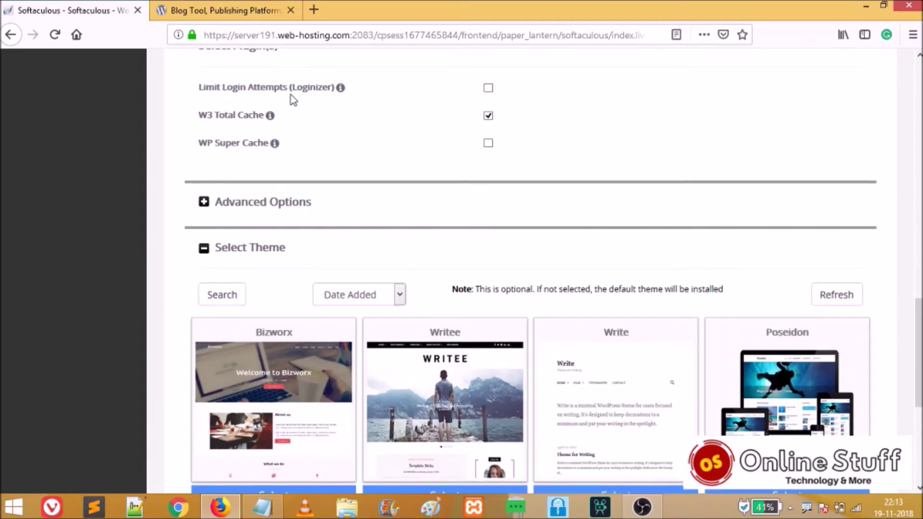
pyautogui.rightClick(805, 507)
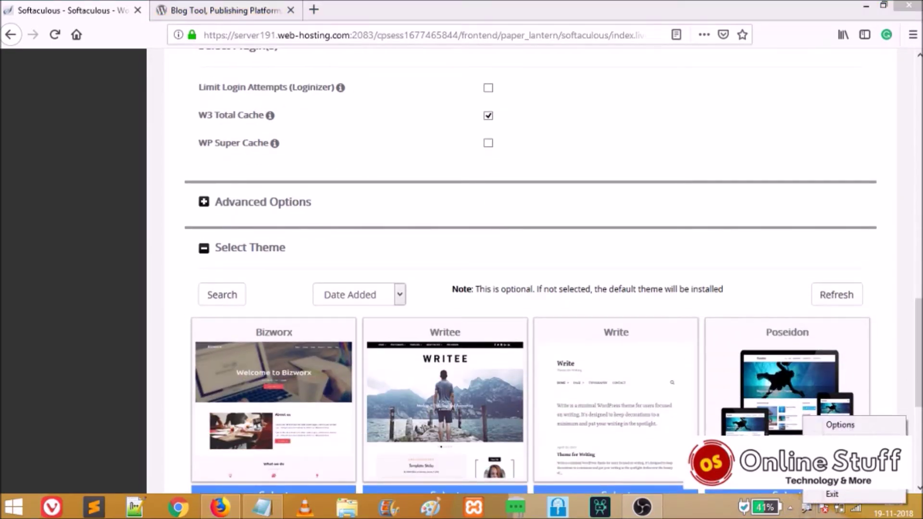
pyautogui.press('Escape')
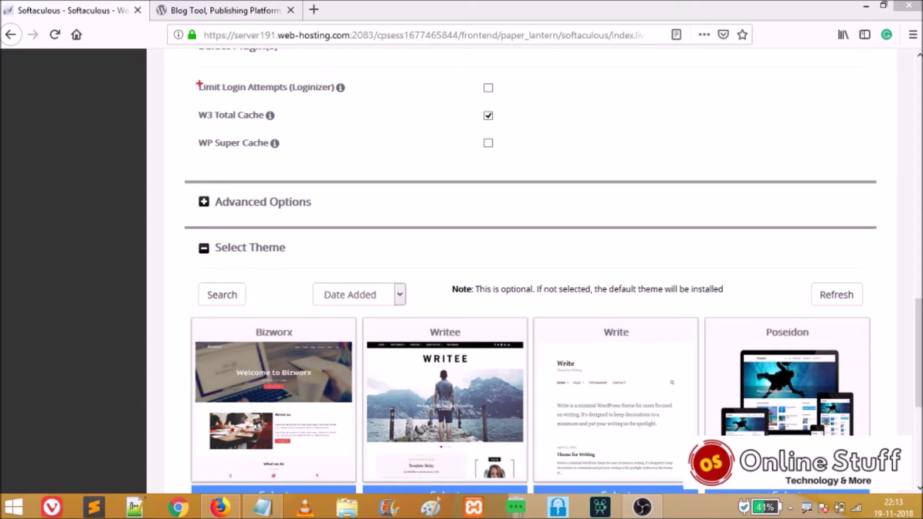
pyautogui.moveTo(195, 98)
pyautogui.mouseDown()
pyautogui.moveTo(352, 99)
pyautogui.moveTo(354, 79)
pyautogui.moveTo(194, 81)
pyautogui.mouseUp()
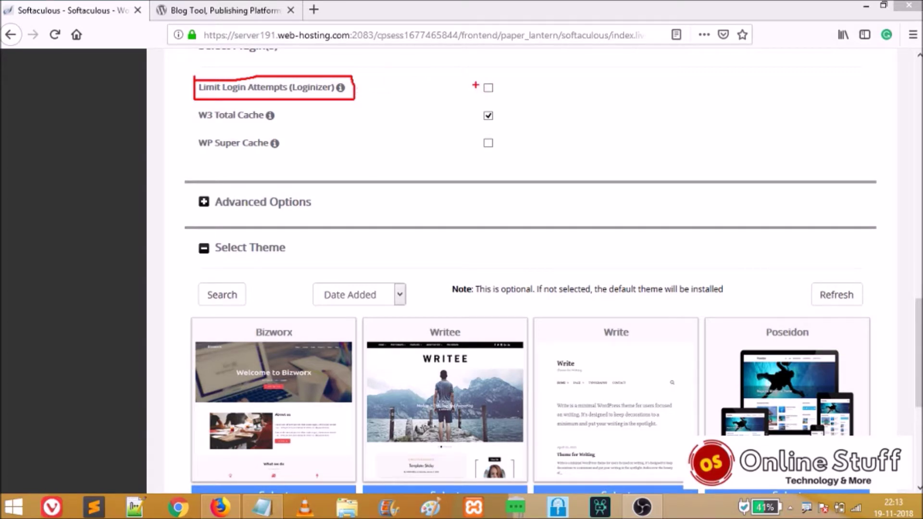
pyautogui.moveTo(488, 87); pyautogui.dragTo(508, 79)
pyautogui.press('Escape')
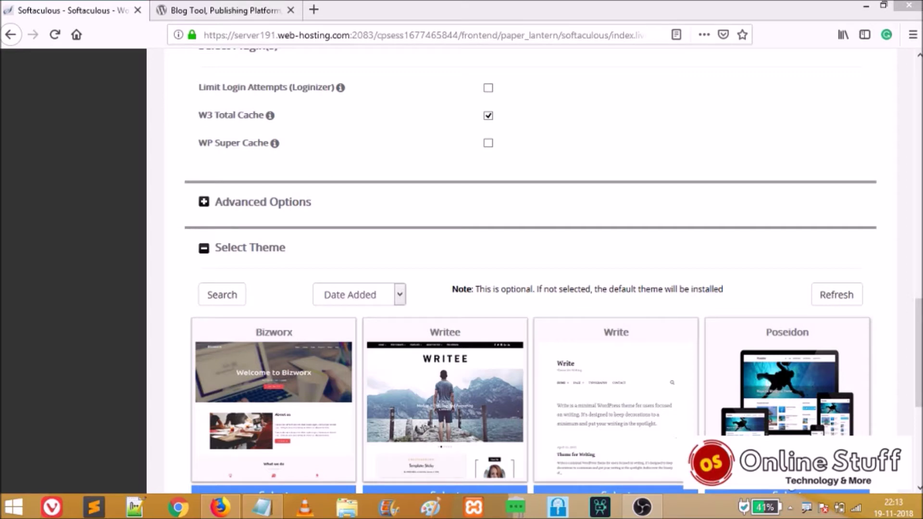
pyautogui.rightClick(807, 507)
pyautogui.click(836, 457)
pyautogui.moveTo(181, 186)
pyautogui.mouseDown()
pyautogui.moveTo(180, 197)
pyautogui.moveTo(242, 222)
pyautogui.moveTo(310, 177)
pyautogui.moveTo(162, 173)
pyautogui.mouseUp()
pyautogui.press('Escape')
# - Expand Advanced Options to review the database defaults, collapse it, and scroll to the form's end
pyautogui.click(207, 203)
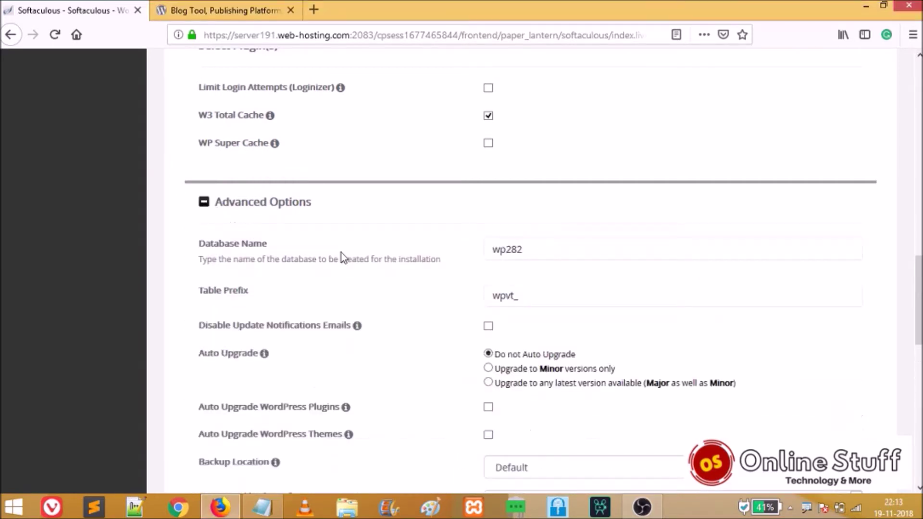
pyautogui.scroll(-3, 429, 293)
pyautogui.scroll(3, 429, 292)
pyautogui.click(205, 203)
pyautogui.scroll(-6, 310, 221)
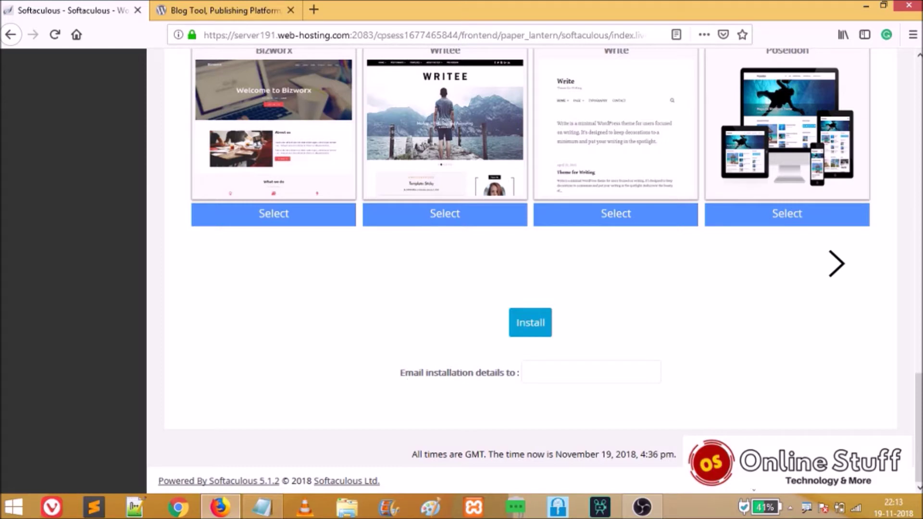
# - Box the installation-details e-mail field in red and enter the owner's e-mail address
pyautogui.rightClick(807, 507)
pyautogui.click(807, 508)
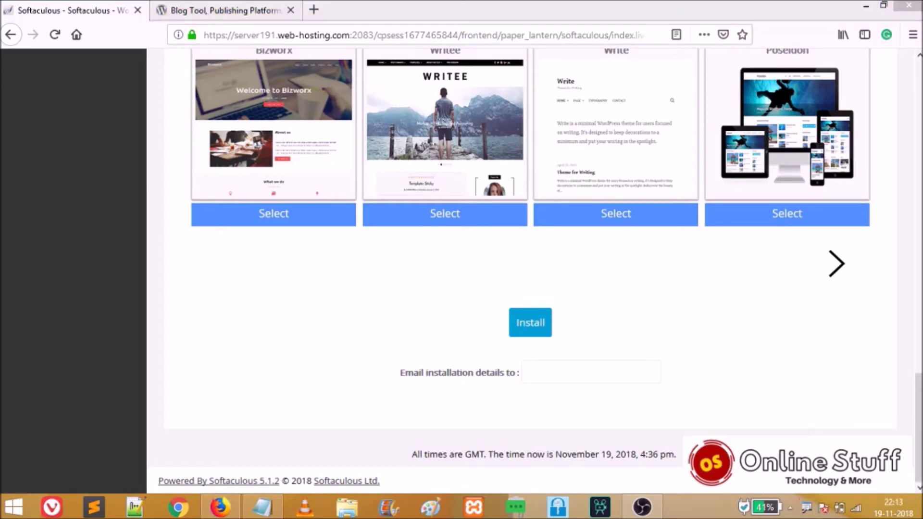
pyautogui.moveTo(368, 356)
pyautogui.mouseDown()
pyautogui.moveTo(688, 354)
pyautogui.moveTo(689, 392)
pyautogui.mouseUp()
pyautogui.moveTo(371, 356)
pyautogui.mouseDown()
pyautogui.moveTo(425, 398)
pyautogui.moveTo(681, 398)
pyautogui.mouseUp()
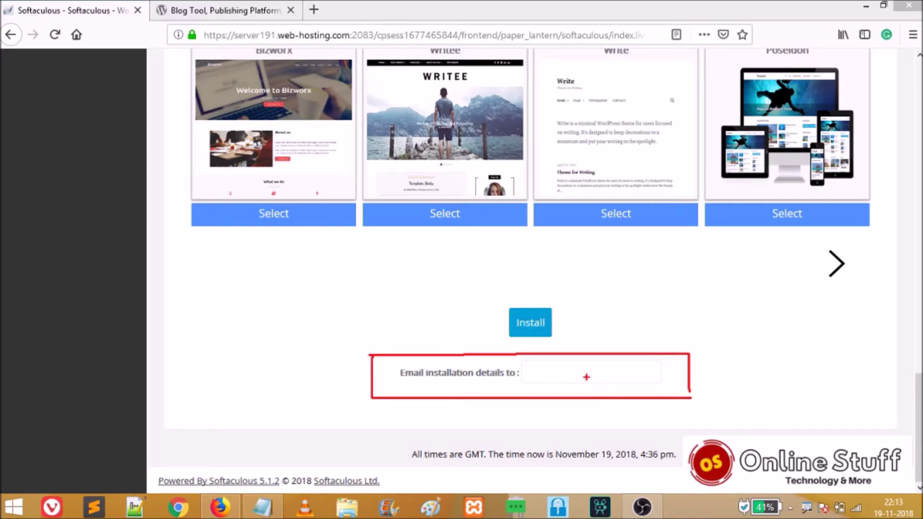
pyautogui.click(551, 372)
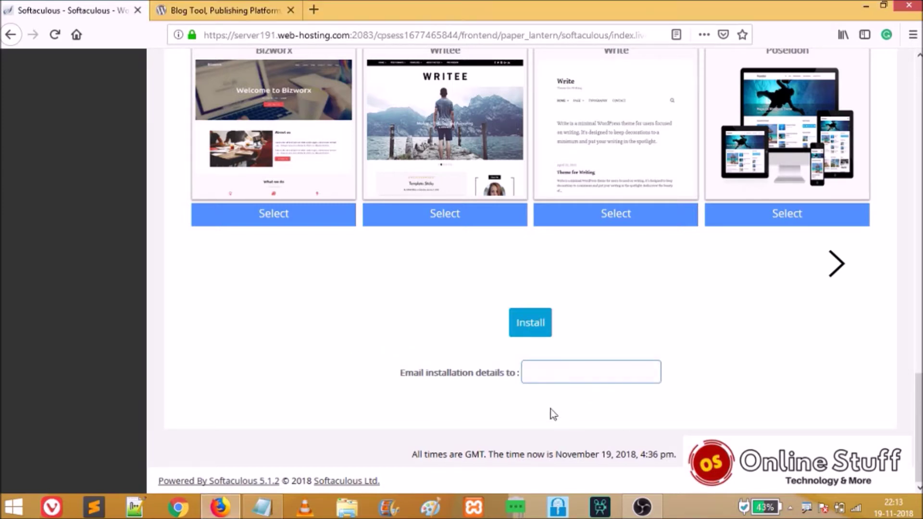
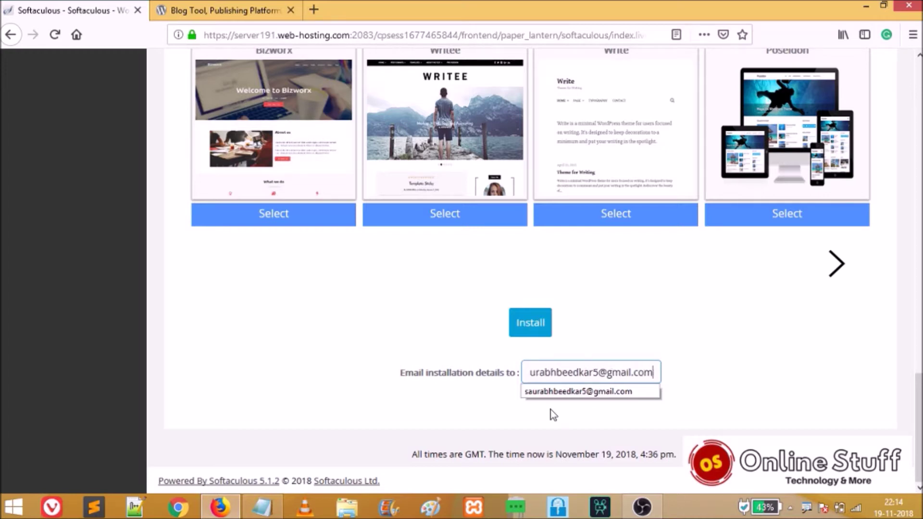
pyautogui.click(680, 339)
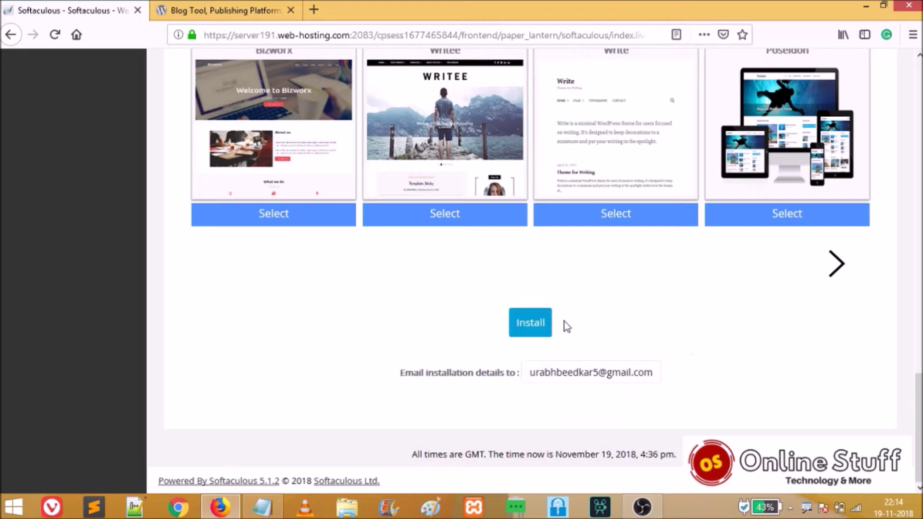
# - Circle the Install button that starts the installation, then clear the mark
pyautogui.rightClick(823, 507)
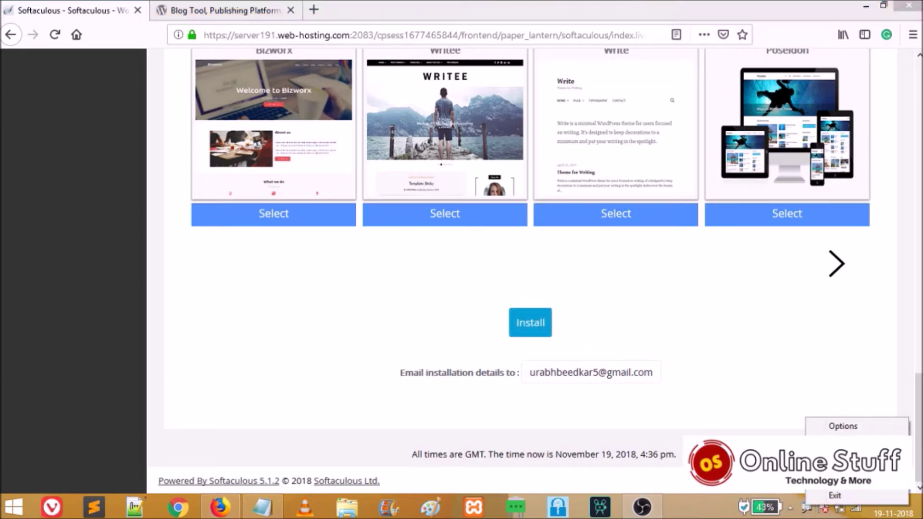
pyautogui.press('Escape')
pyautogui.moveTo(488, 300)
pyautogui.mouseDown()
pyautogui.moveTo(504, 348)
pyautogui.moveTo(572, 349)
pyautogui.moveTo(548, 304)
pyautogui.moveTo(480, 295)
pyautogui.mouseUp()
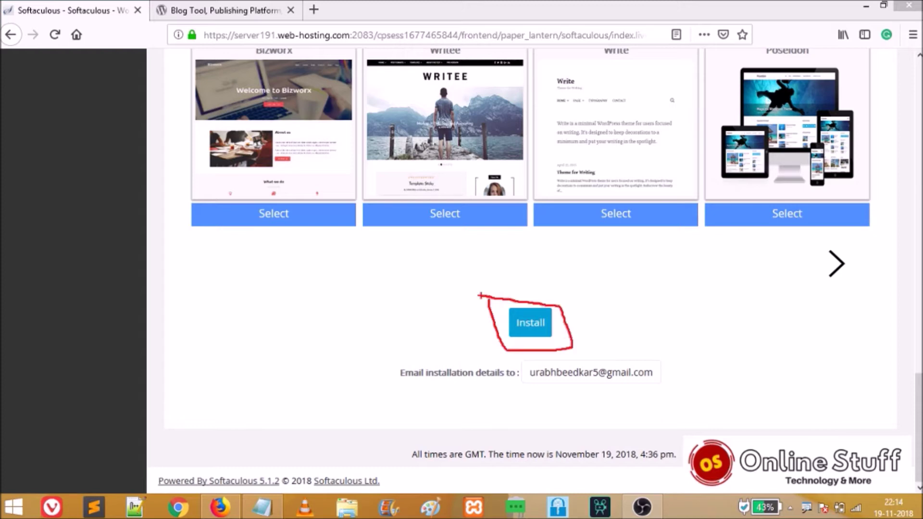
pyautogui.press('Escape')
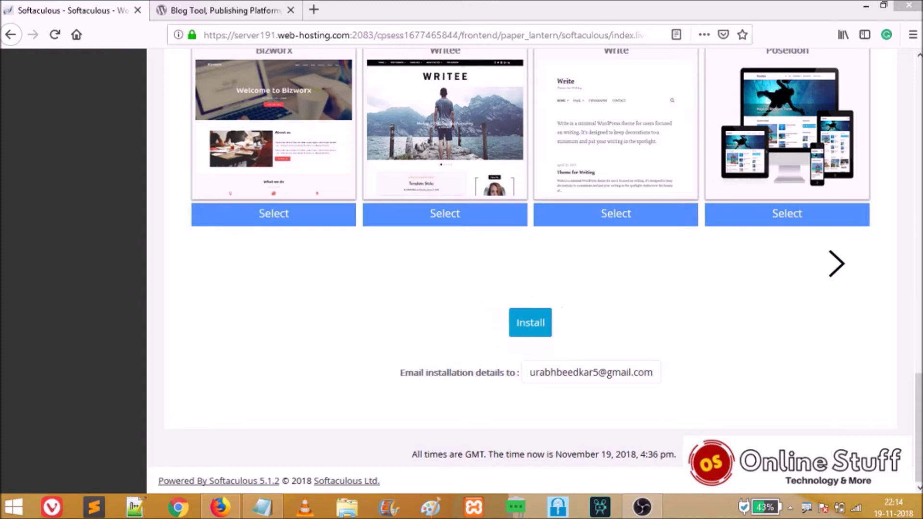
pyautogui.click(538, 330)
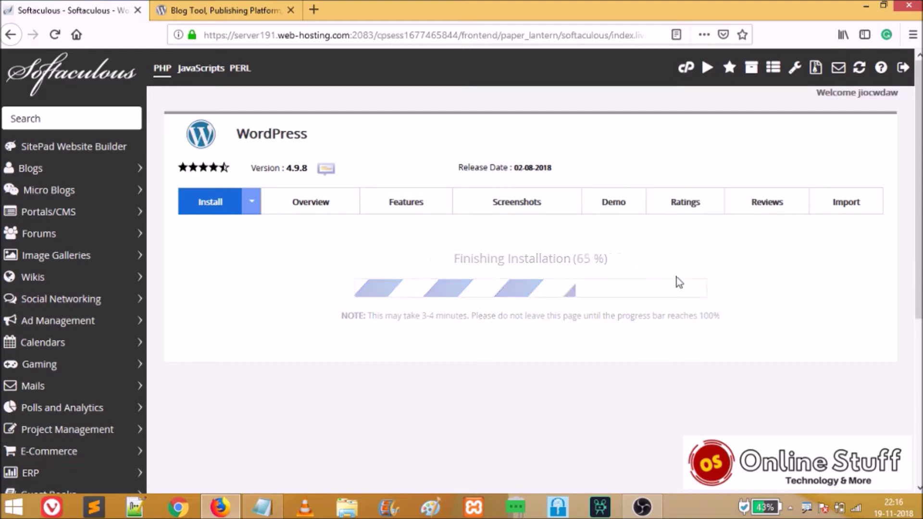
pyautogui.scroll(-3, 541, 310)
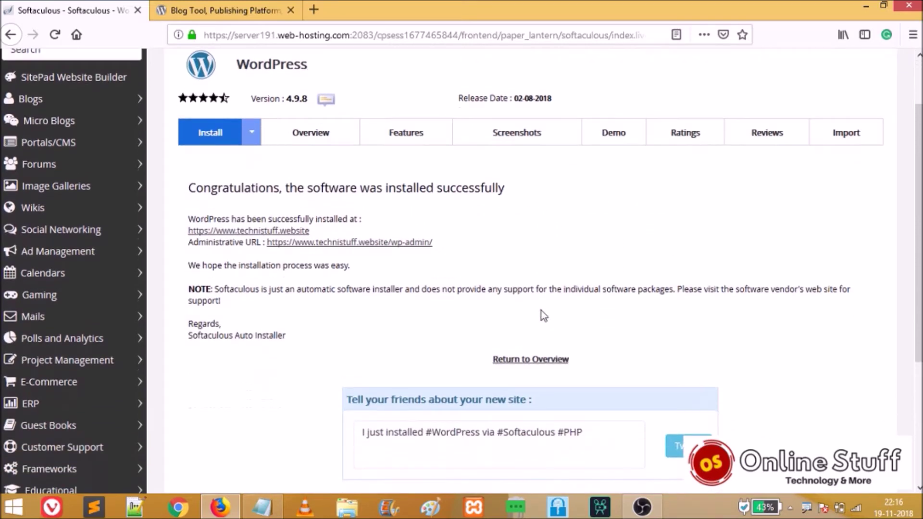
# - Mark up the success page in red: underline the Congratulations message and arrow the site and admin URLs
pyautogui.rightClick(813, 513)
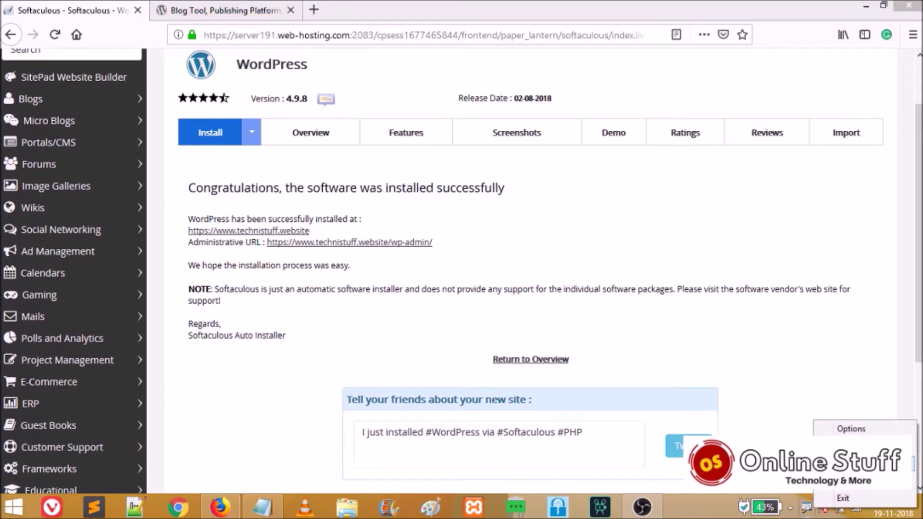
pyautogui.click(850, 461)
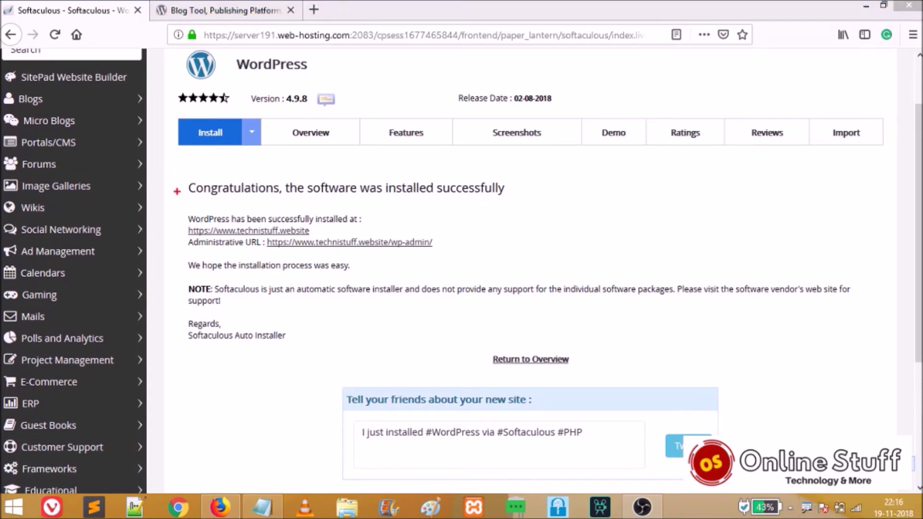
pyautogui.moveTo(178, 194); pyautogui.dragTo(490, 197)
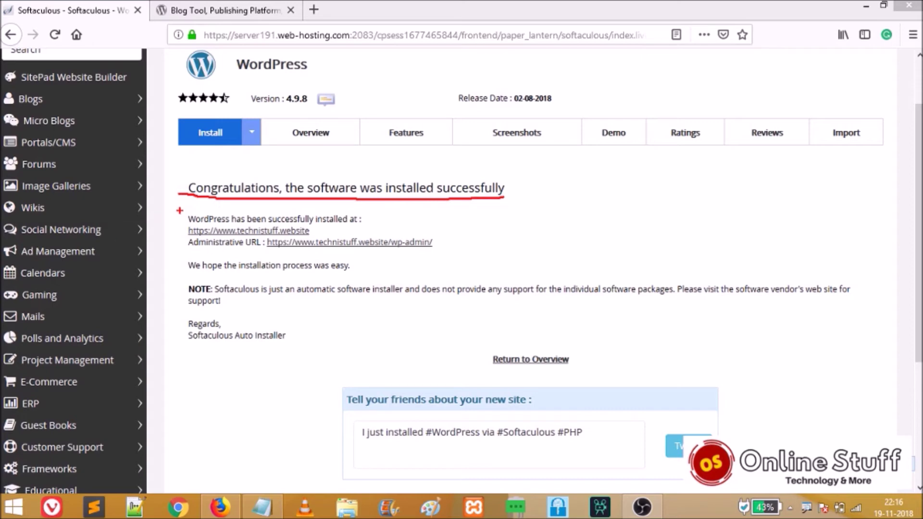
pyautogui.moveTo(316, 230); pyautogui.dragTo(411, 218)
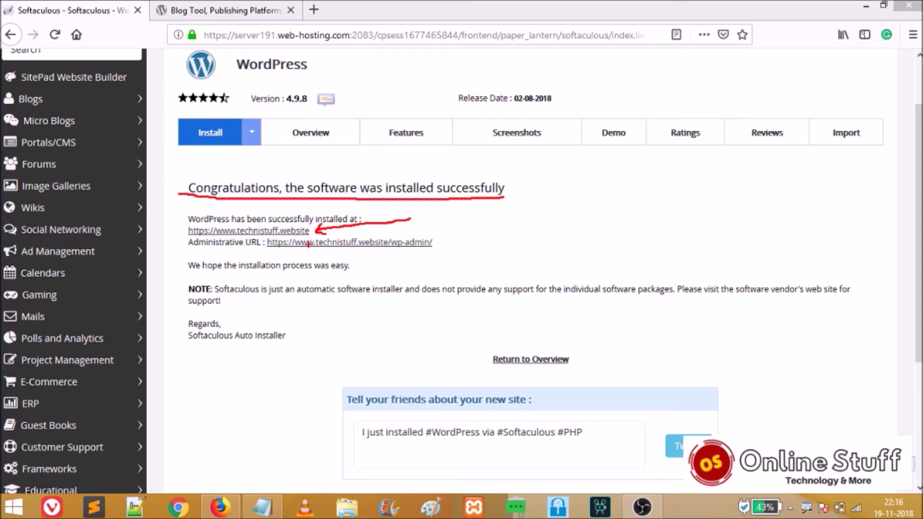
pyautogui.moveTo(438, 242); pyautogui.dragTo(552, 227)
pyautogui.moveTo(439, 241); pyautogui.dragTo(451, 231)
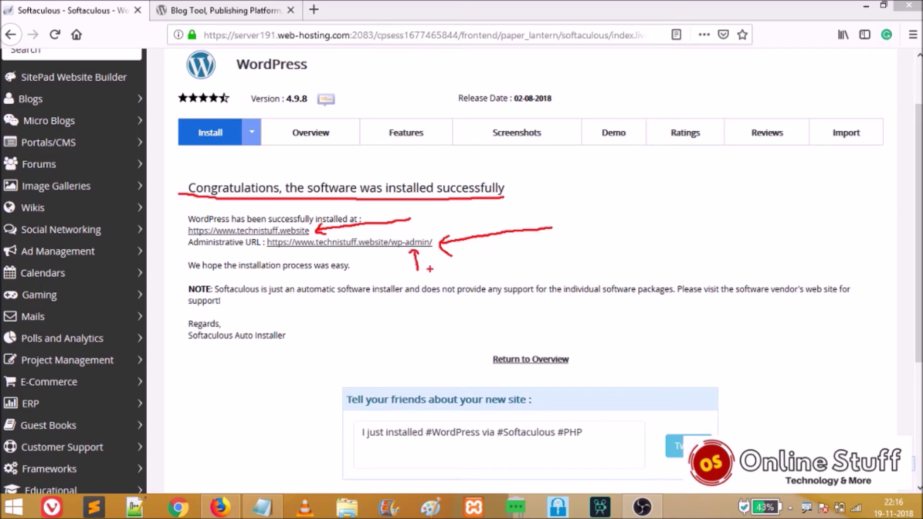
pyautogui.press('Escape')
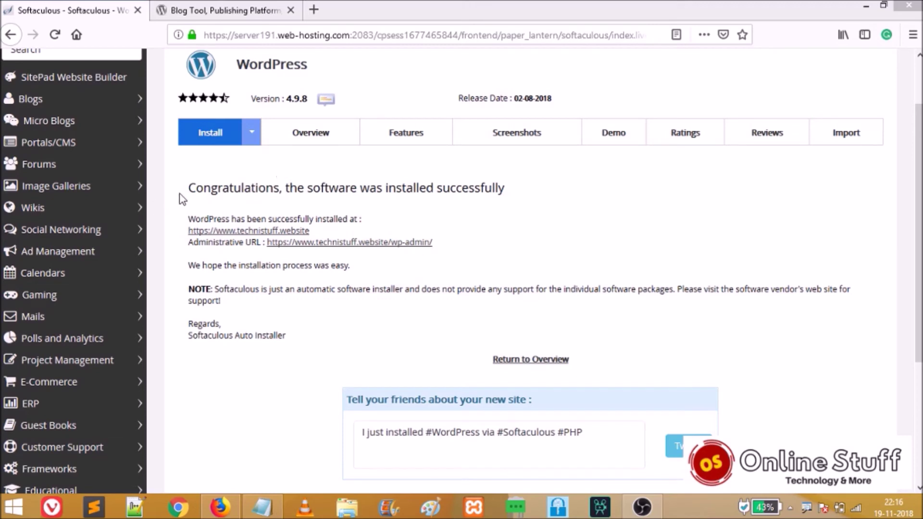
# - Copy the installation success details and open the WordPress administrative URL in a new tab
pyautogui.moveTo(190, 190); pyautogui.dragTo(221, 326)
pyautogui.rightClick(295, 195)
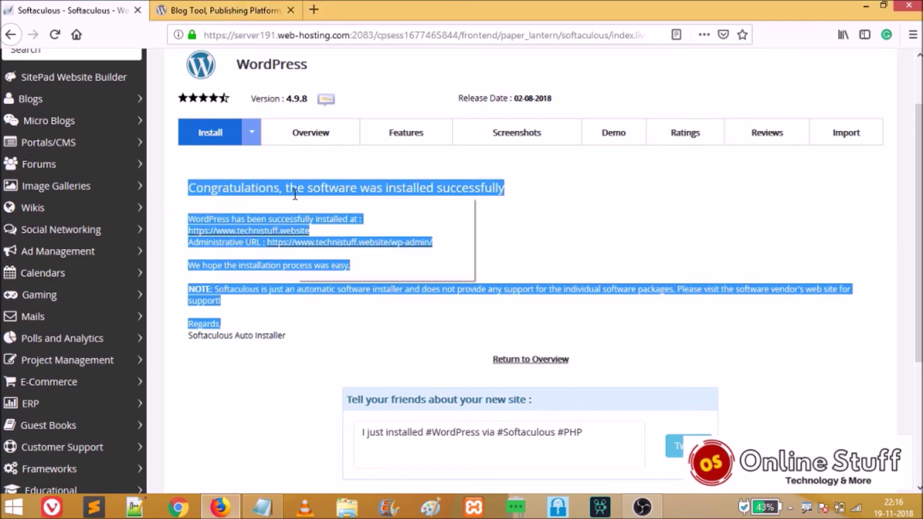
pyautogui.click(313, 204)
pyautogui.rightClick(314, 189)
pyautogui.click(346, 198)
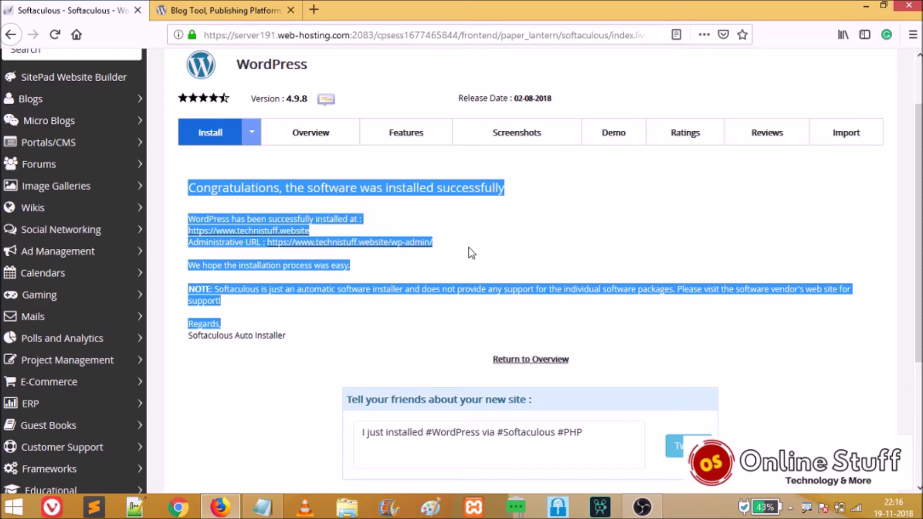
pyautogui.click(469, 247)
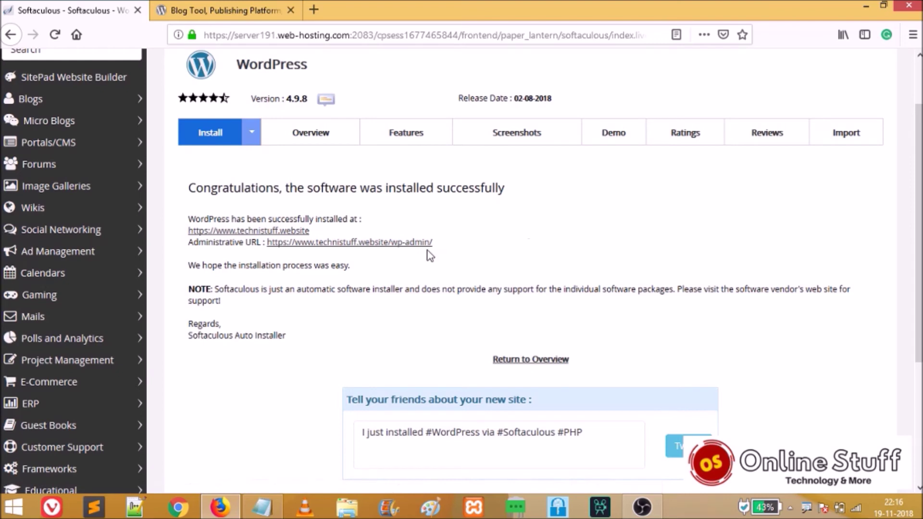
pyautogui.click(397, 242)
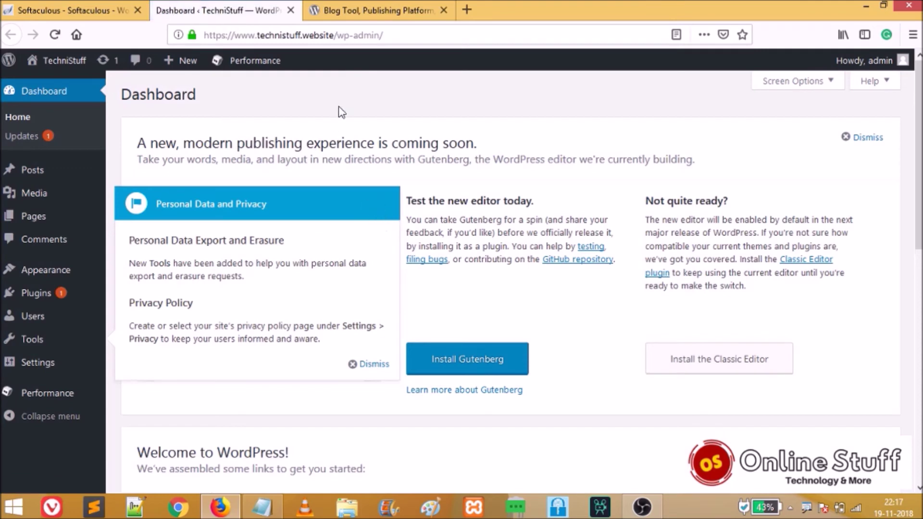
# - Dismiss the Personal Data and Privacy notice and log out of the WordPress admin
pyautogui.click(374, 365)
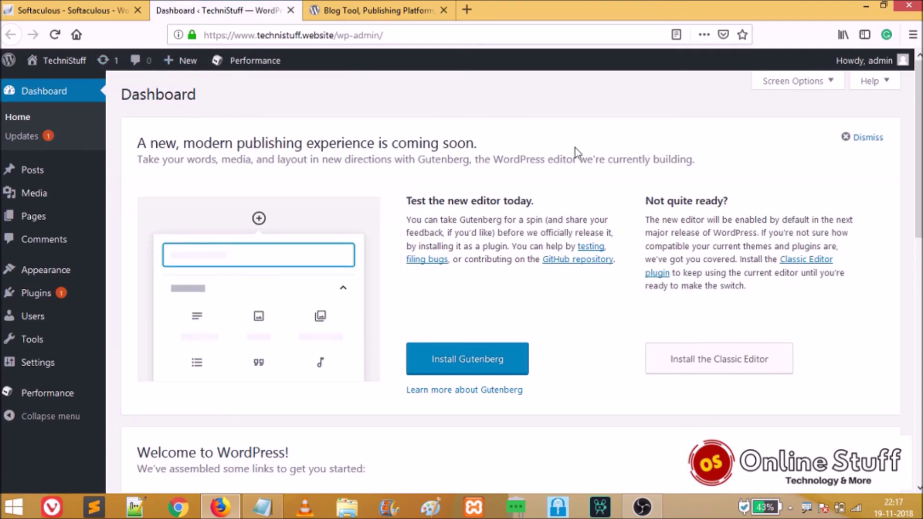
pyautogui.moveTo(864, 65)
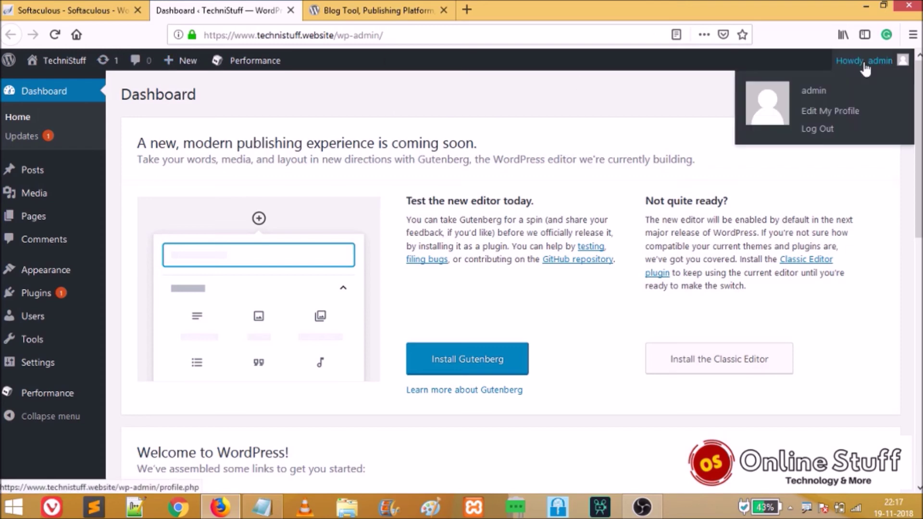
pyautogui.click(829, 133)
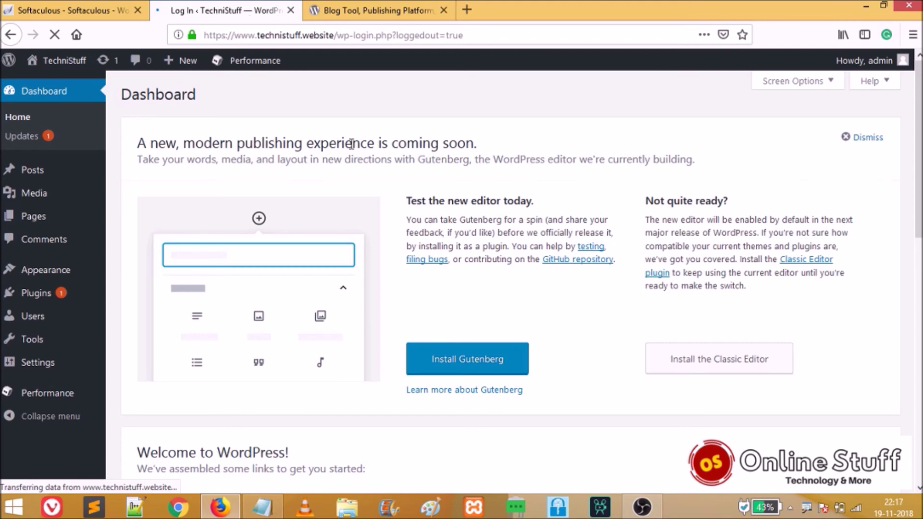